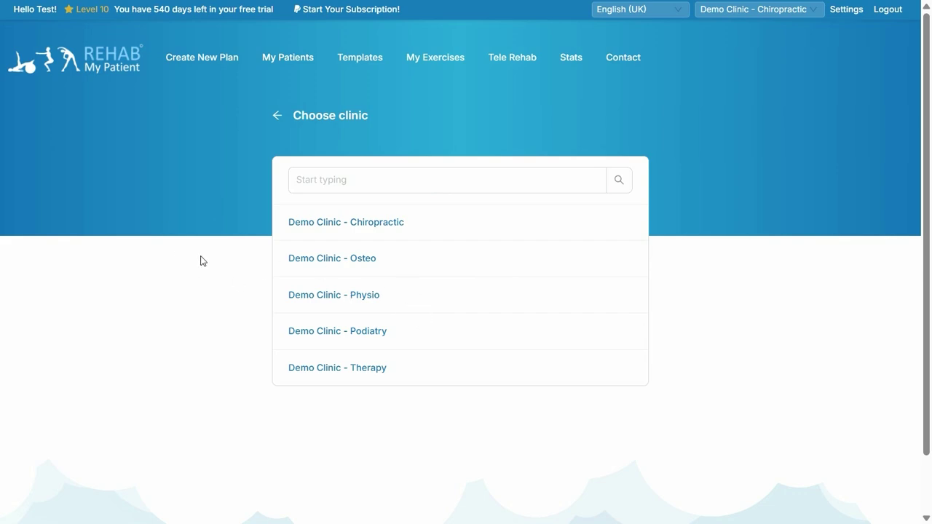
Switch the active clinic to Demo Clinic - Physio to load its My Patients list
{"action": "left_click", "coordinate": [329, 297]}
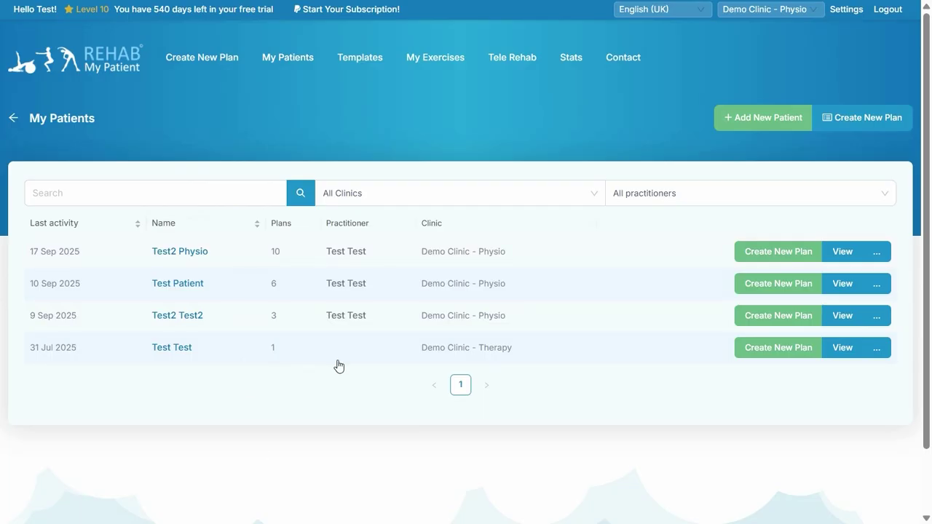
{"action": "left_click", "coordinate": [134, 193]}
{"action": "type", "text": "test"}
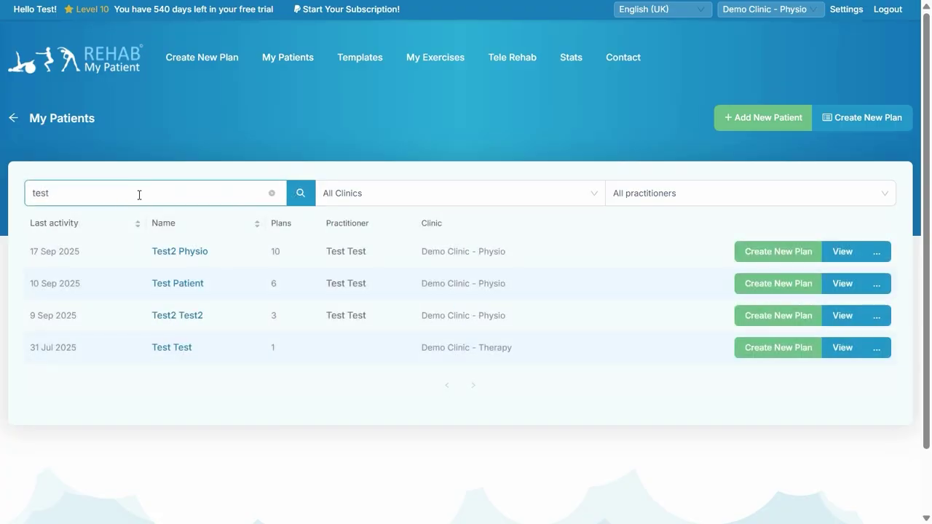
{"action": "left_click", "coordinate": [368, 200]}
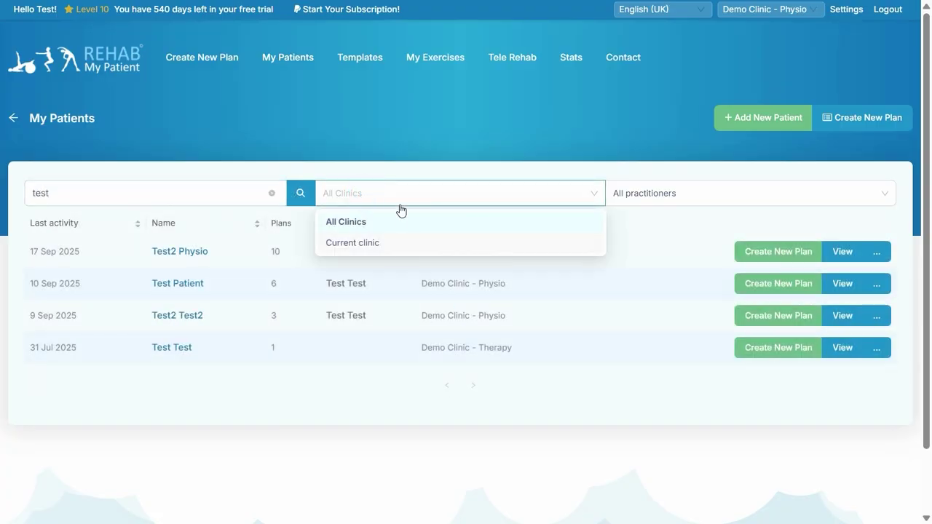
{"action": "left_click", "coordinate": [406, 195]}
{"action": "left_click", "coordinate": [660, 194]}
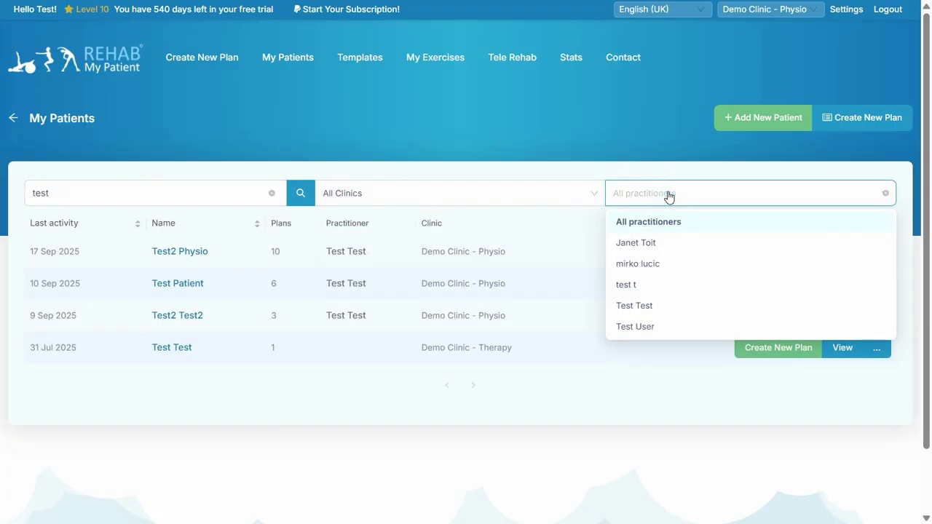
{"action": "left_click", "coordinate": [667, 194]}
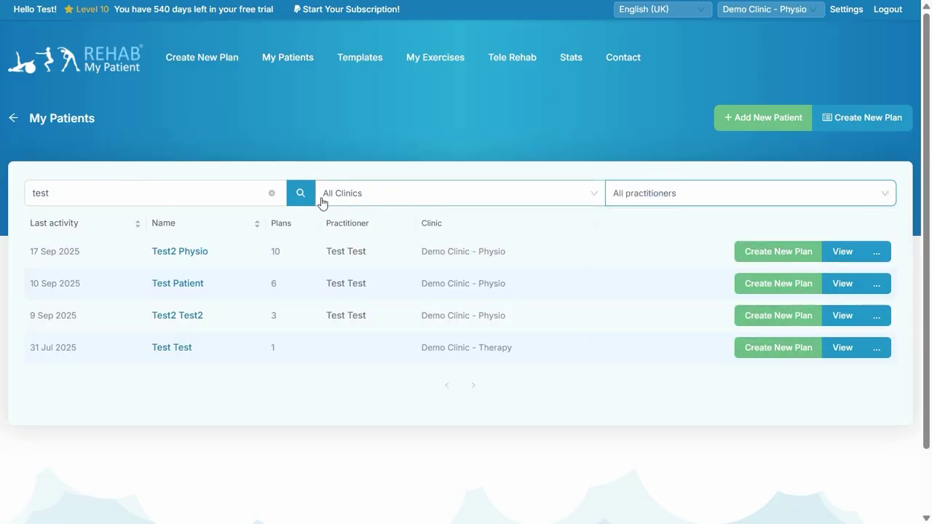
{"action": "left_click", "coordinate": [273, 193]}
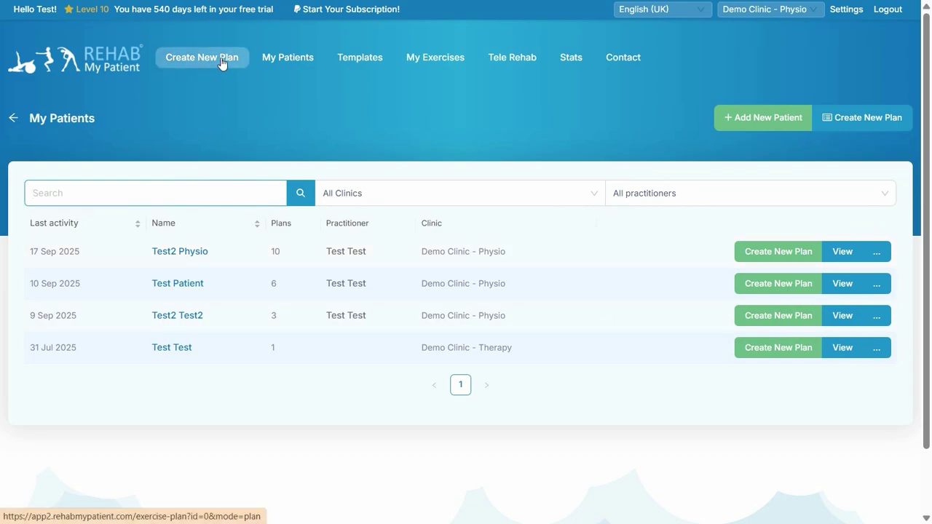
{"action": "mouse_move", "coordinate": [290, 64]}
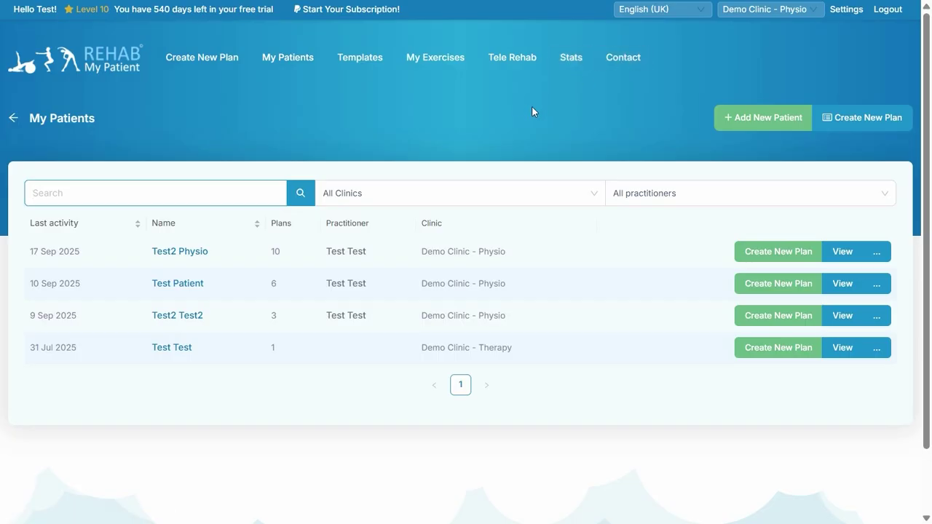
{"action": "mouse_move", "coordinate": [466, 4]}
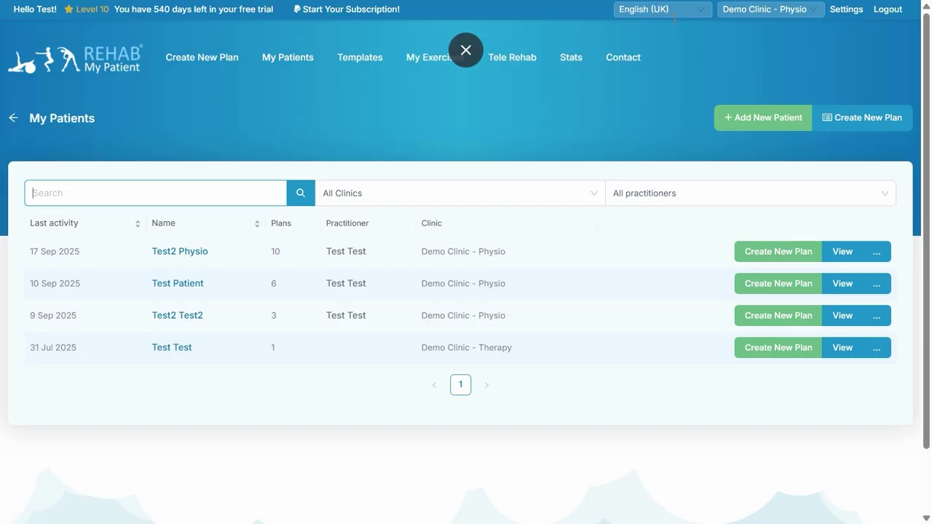
{"action": "left_click", "coordinate": [813, 9]}
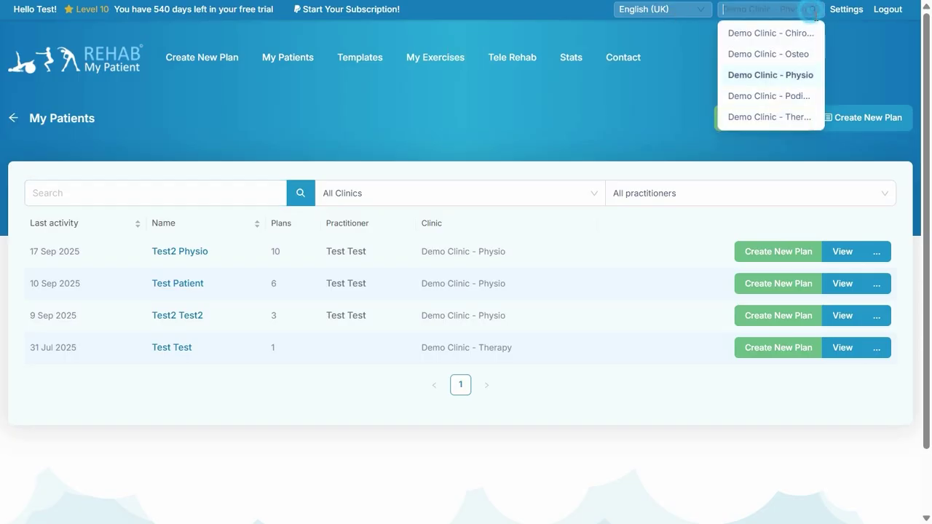
{"action": "left_click", "coordinate": [814, 13]}
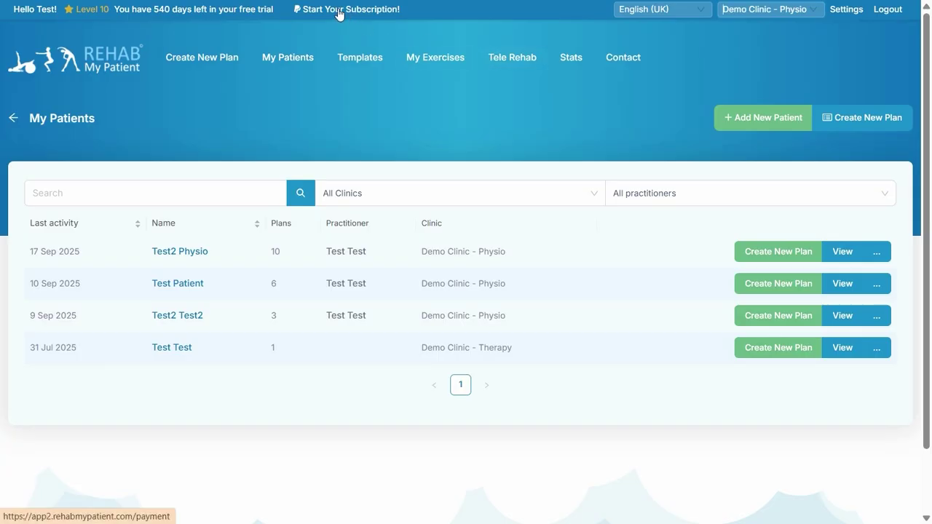
{"action": "left_click_drag", "start_coordinate": [154, 10], "coordinate": [173, 10]}
{"action": "left_click", "coordinate": [173, 10]}
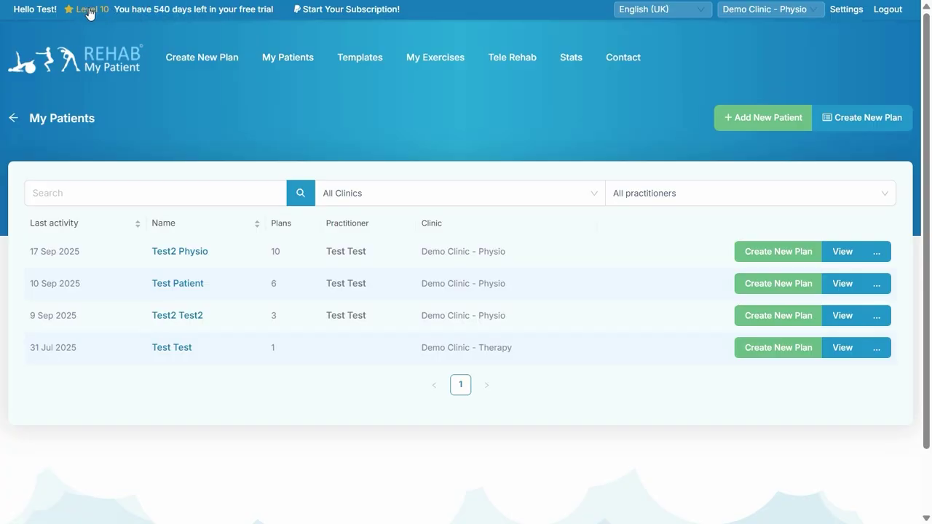
{"action": "mouse_move", "coordinate": [90, 14]}
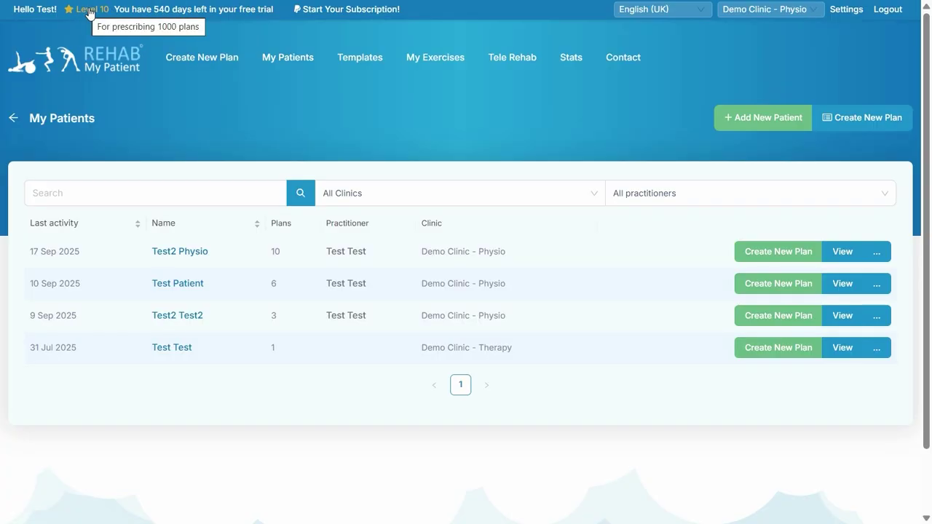
{"action": "left_click", "coordinate": [90, 14]}
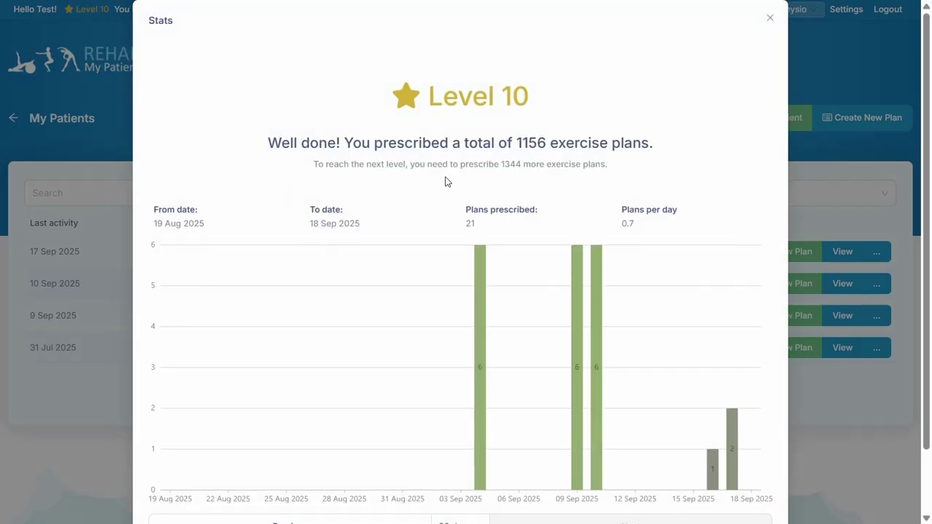
{"action": "scroll", "coordinate": [460, 192], "scroll_direction": "down", "scroll_amount": 1}
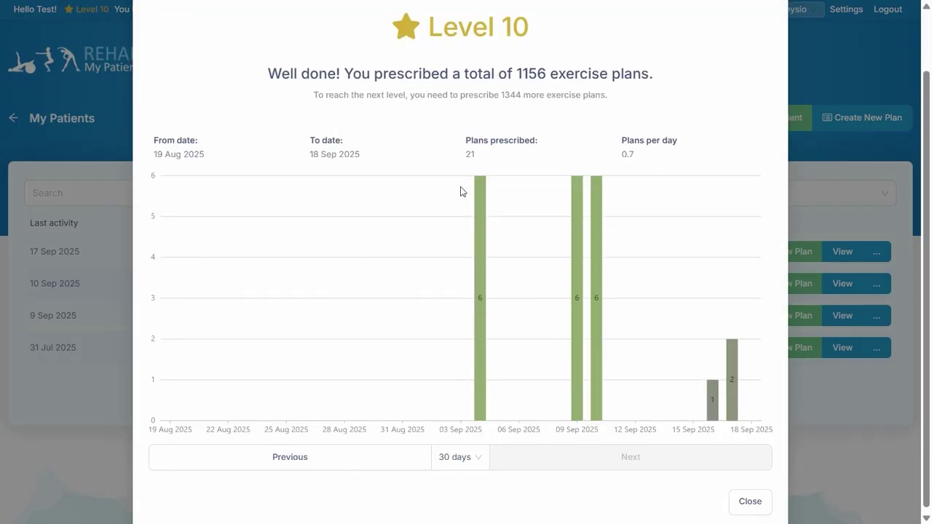
{"action": "left_click", "coordinate": [480, 463]}
{"action": "left_click", "coordinate": [472, 425]}
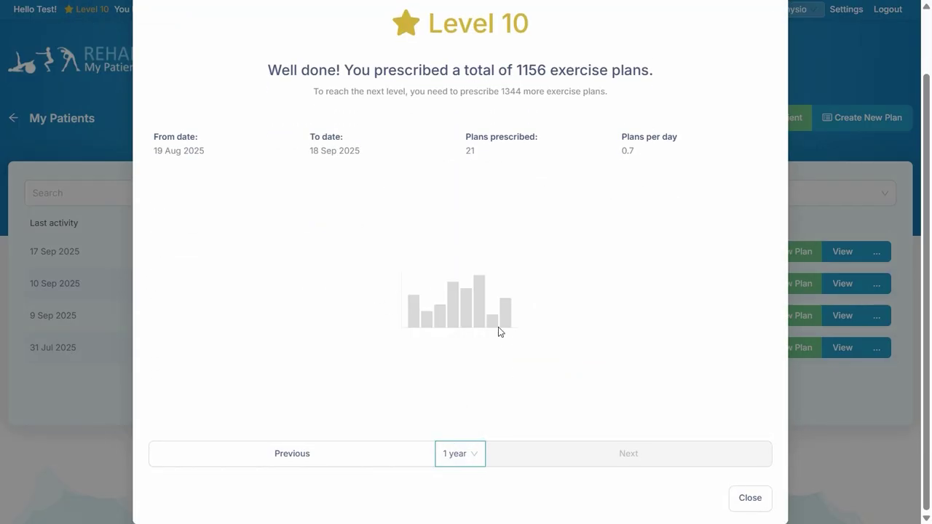
{"action": "scroll", "coordinate": [498, 319], "scroll_direction": "up", "scroll_amount": 1}
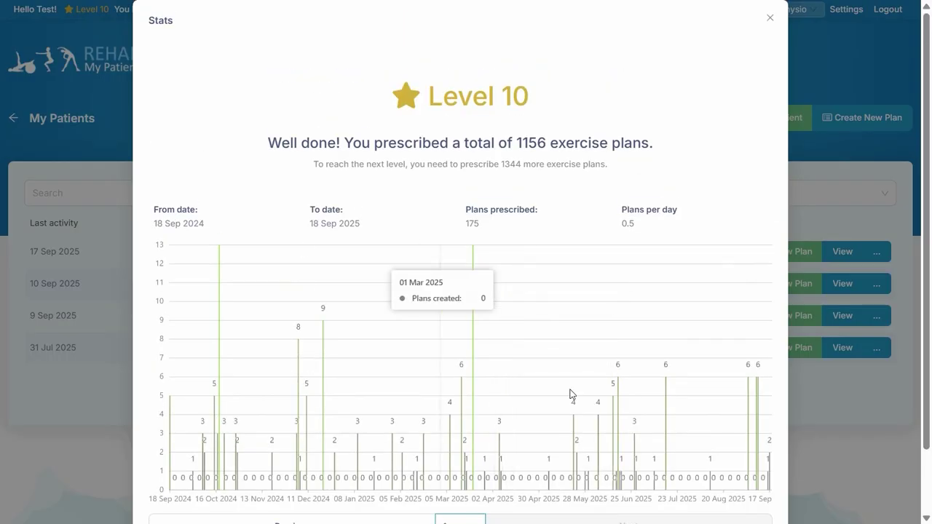
{"action": "left_click", "coordinate": [770, 18]}
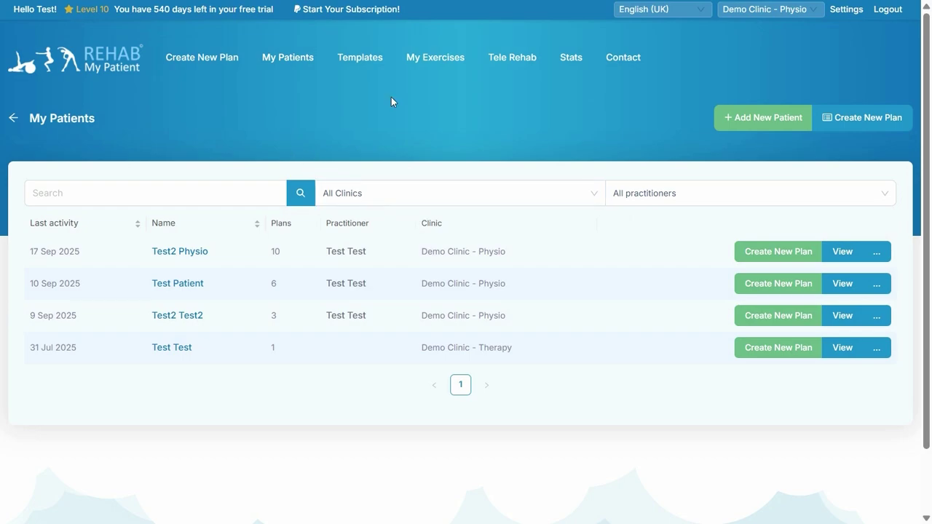
Open the blank new-patient form and go through its name, title, email, phone and BCC fields
{"action": "left_click", "coordinate": [762, 121]}
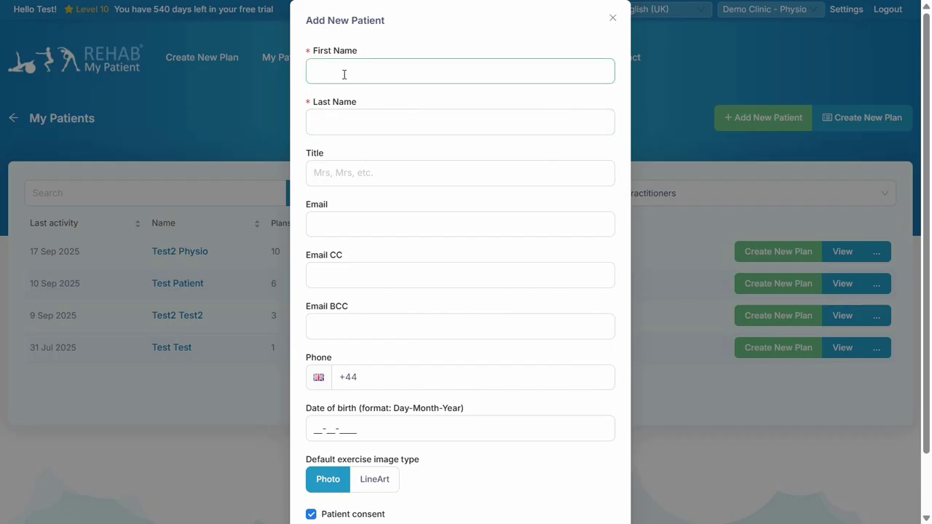
{"action": "left_click", "coordinate": [331, 130]}
{"action": "left_click", "coordinate": [326, 174]}
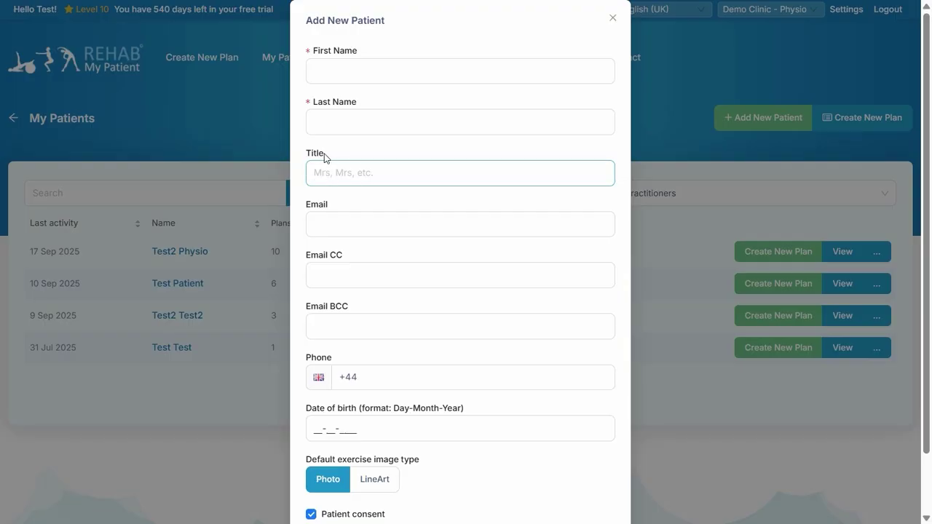
{"action": "left_click", "coordinate": [309, 56]}
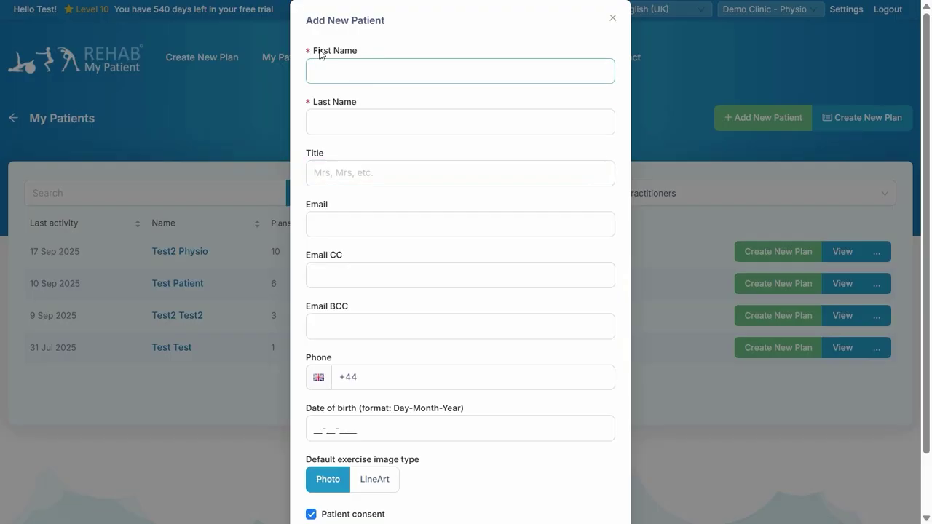
{"action": "left_click", "coordinate": [328, 104]}
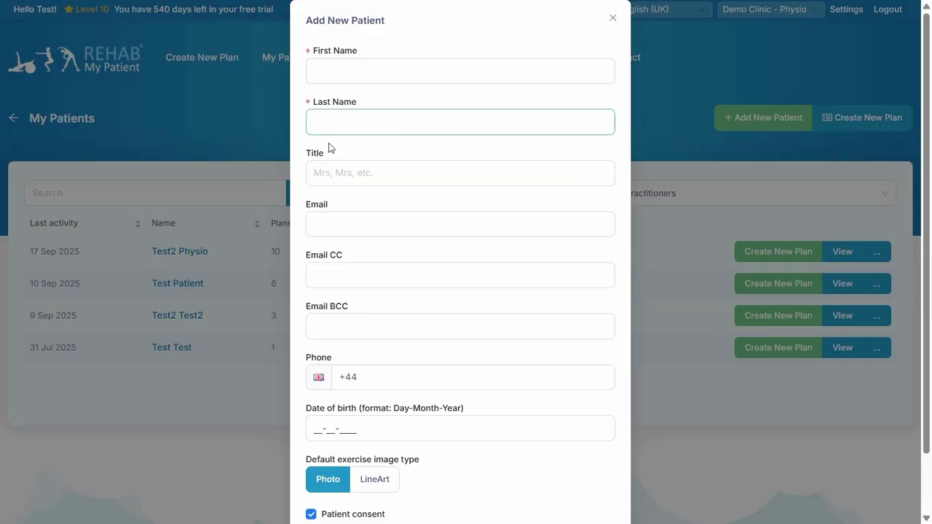
{"action": "left_click", "coordinate": [333, 227]}
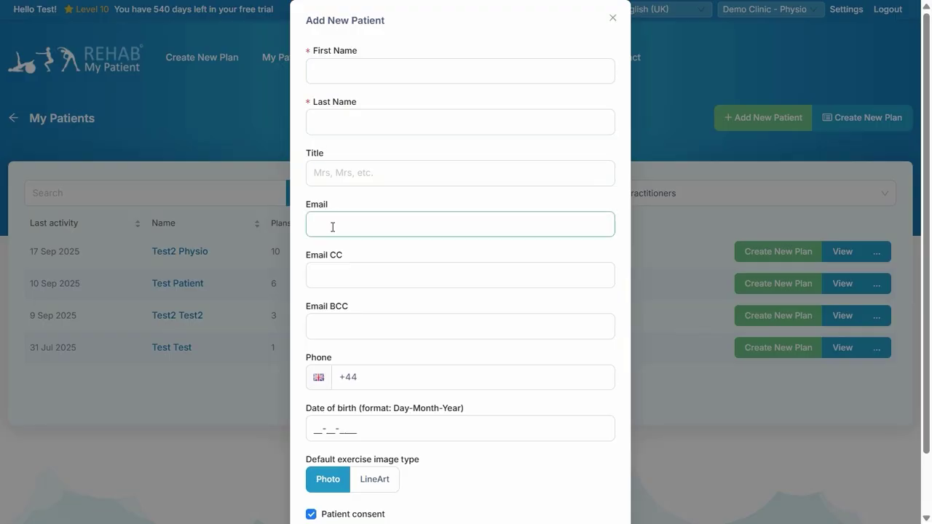
{"action": "left_click", "coordinate": [396, 328]}
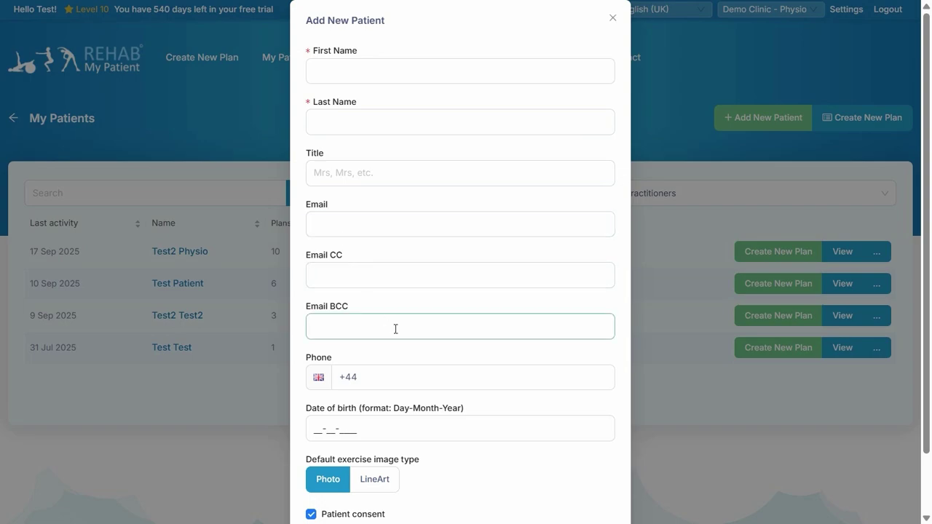
{"action": "left_click", "coordinate": [378, 378]}
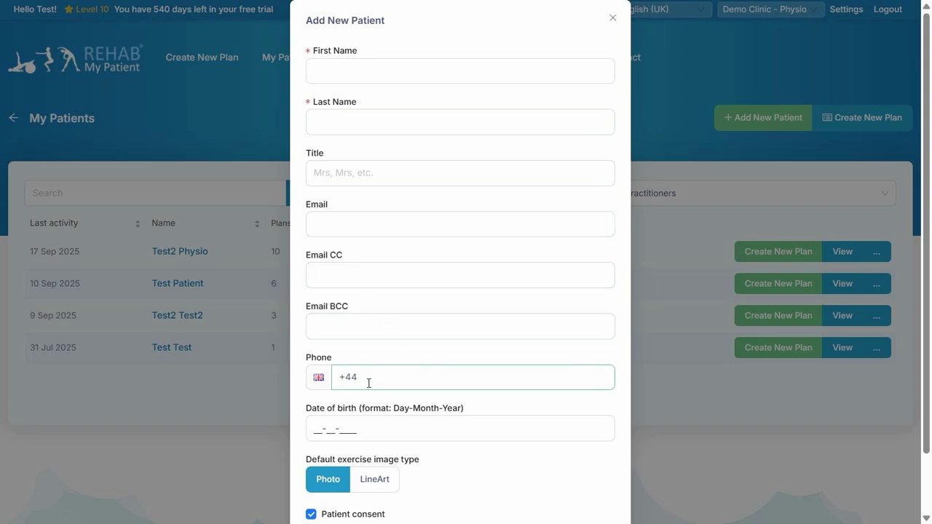
{"action": "left_click", "coordinate": [373, 335]}
{"action": "scroll", "coordinate": [372, 334], "scroll_direction": "down", "scroll_amount": 1}
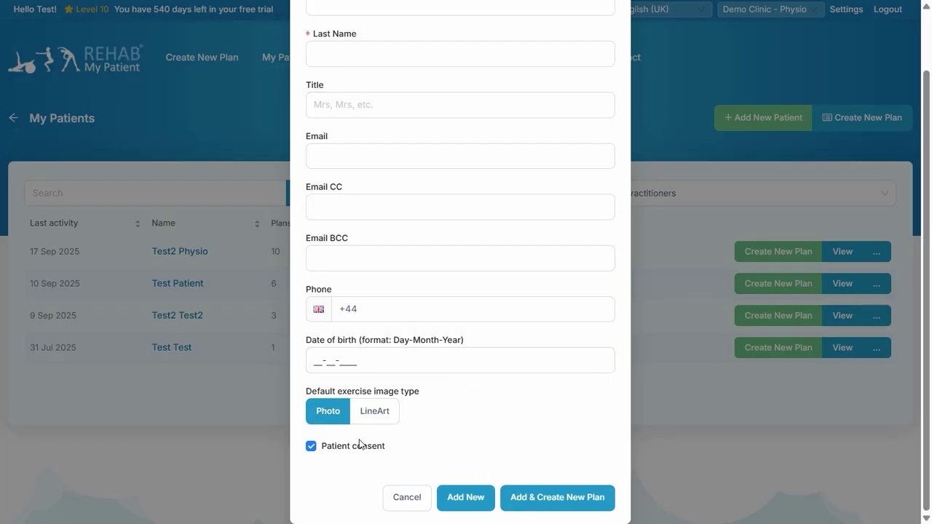
Cancel the new-patient form, start a new exercise plan and scroll to the Shoulder category
{"action": "left_click", "coordinate": [413, 500]}
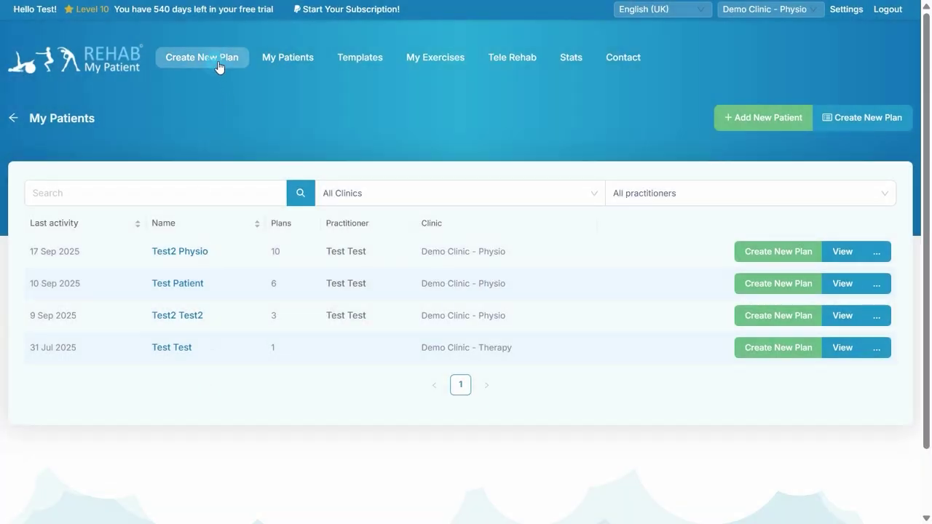
{"action": "left_click", "coordinate": [217, 64]}
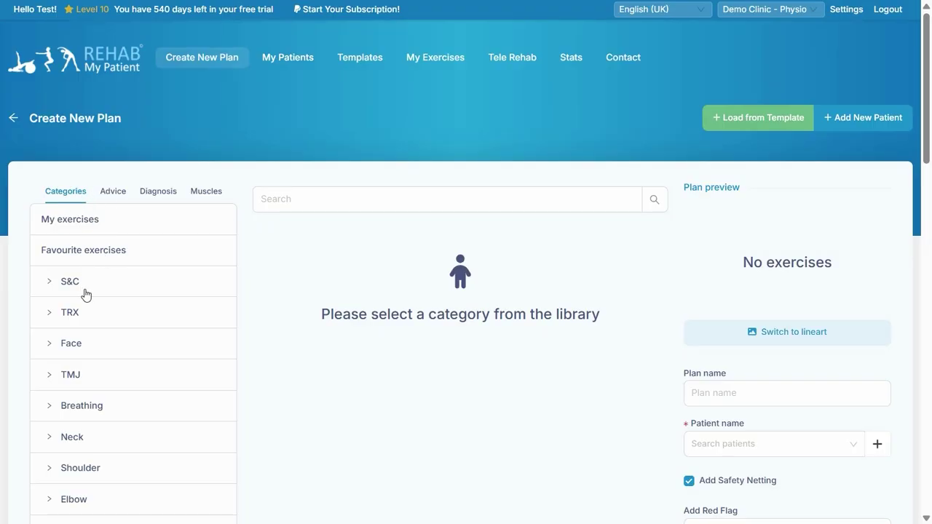
{"action": "scroll", "coordinate": [85, 293], "scroll_direction": "down", "scroll_amount": 1}
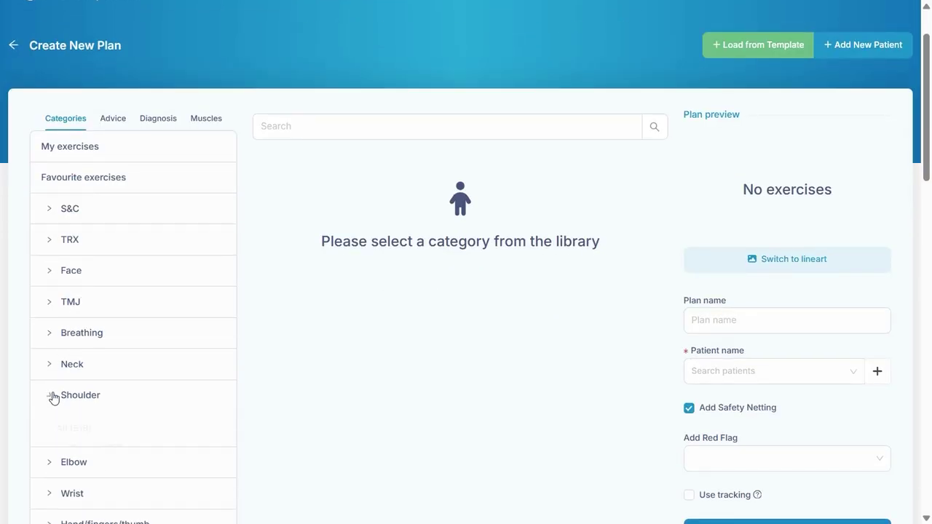
{"action": "scroll", "coordinate": [110, 329], "scroll_direction": "down", "scroll_amount": 2}
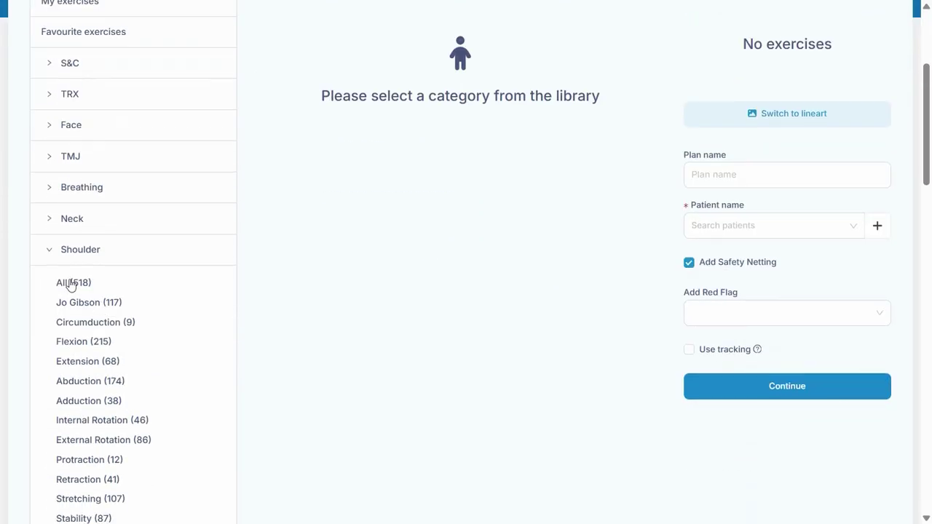
From Shoulder > All (518), add Pendulum, Passive Flexion Arm Lift Half and Passive Flexion Arm Lift Full
{"action": "left_click", "coordinate": [71, 283]}
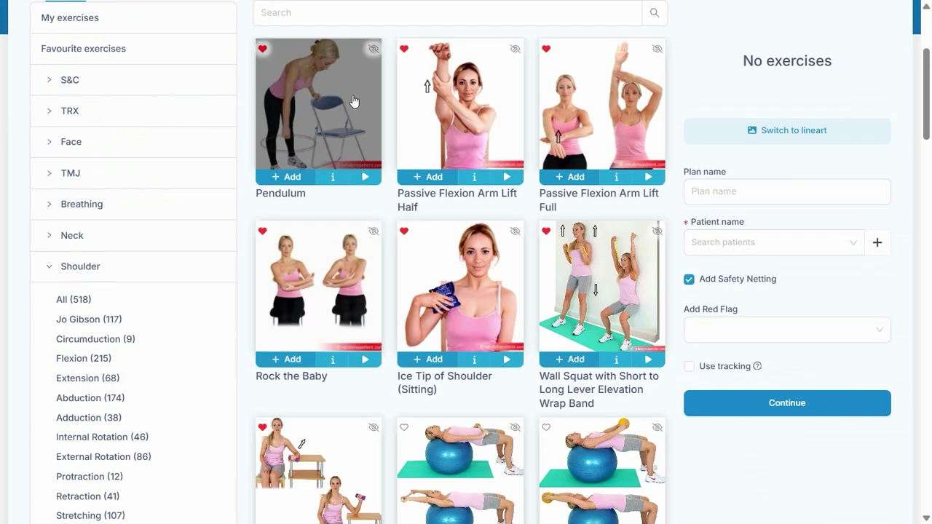
{"action": "scroll", "coordinate": [386, 124], "scroll_direction": "up", "scroll_amount": 1}
{"action": "left_click", "coordinate": [286, 250]}
{"action": "left_click", "coordinate": [426, 250]}
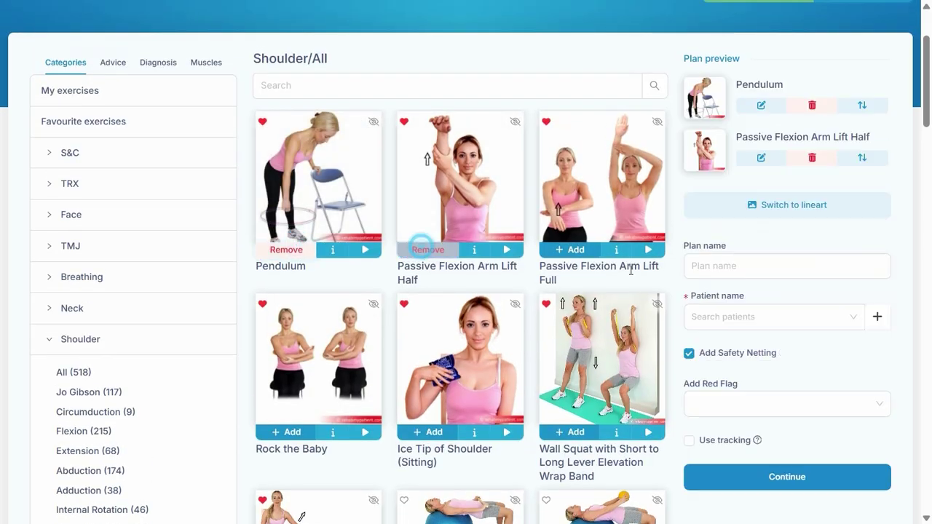
{"action": "left_click", "coordinate": [572, 250]}
{"action": "scroll", "coordinate": [423, 182], "scroll_direction": "up", "scroll_amount": 2}
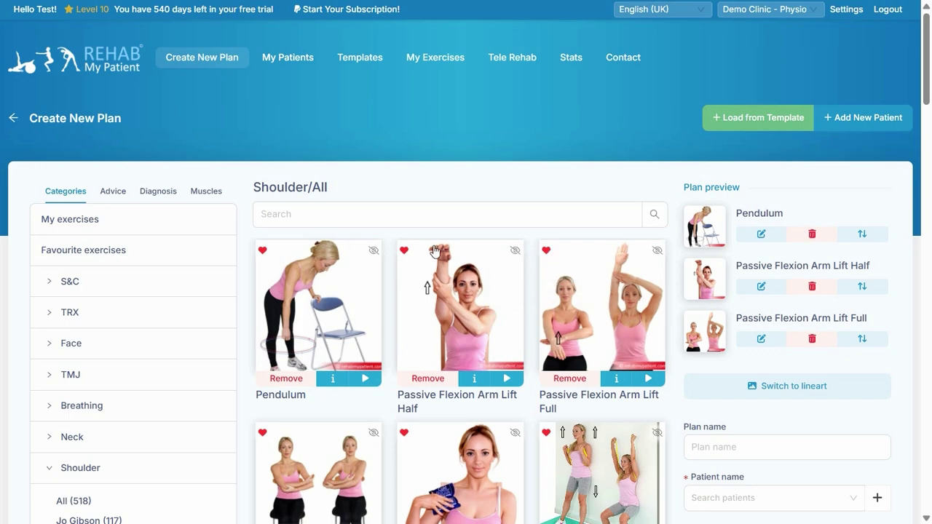
Filter Shoulder exercises to Circumduction (9) and scroll through all nine results
{"action": "scroll", "coordinate": [431, 253], "scroll_direction": "down", "scroll_amount": 1}
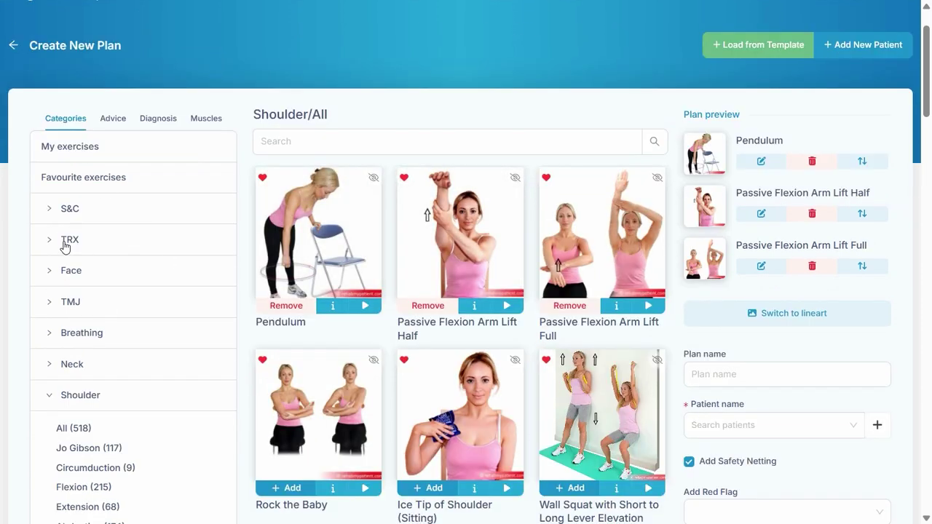
{"action": "scroll", "coordinate": [131, 284], "scroll_direction": "down", "scroll_amount": 1}
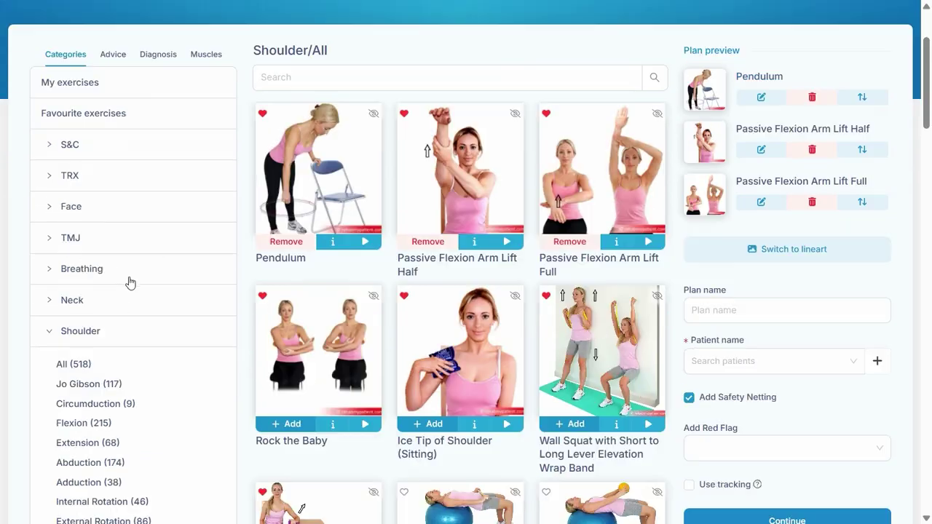
{"action": "scroll", "coordinate": [129, 282], "scroll_direction": "down", "scroll_amount": 1}
{"action": "scroll", "coordinate": [95, 270], "scroll_direction": "down", "scroll_amount": 1}
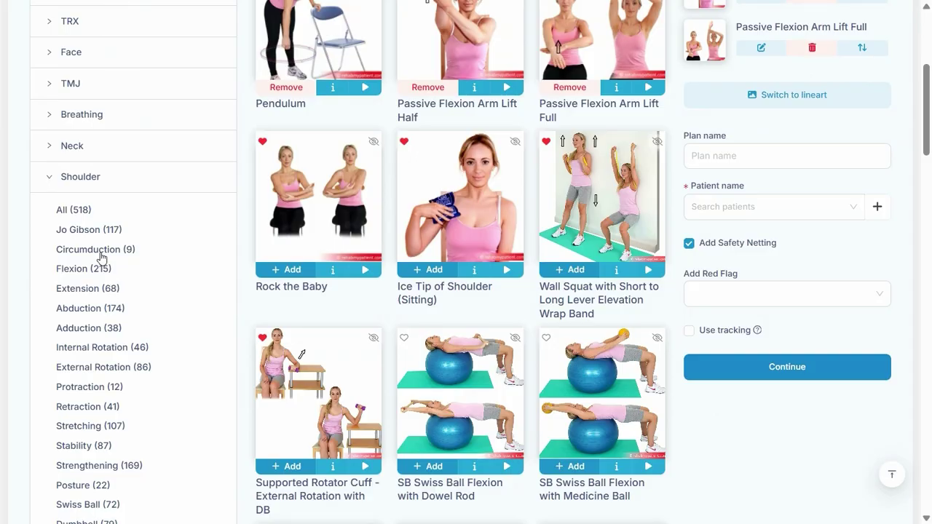
{"action": "left_click", "coordinate": [101, 253]}
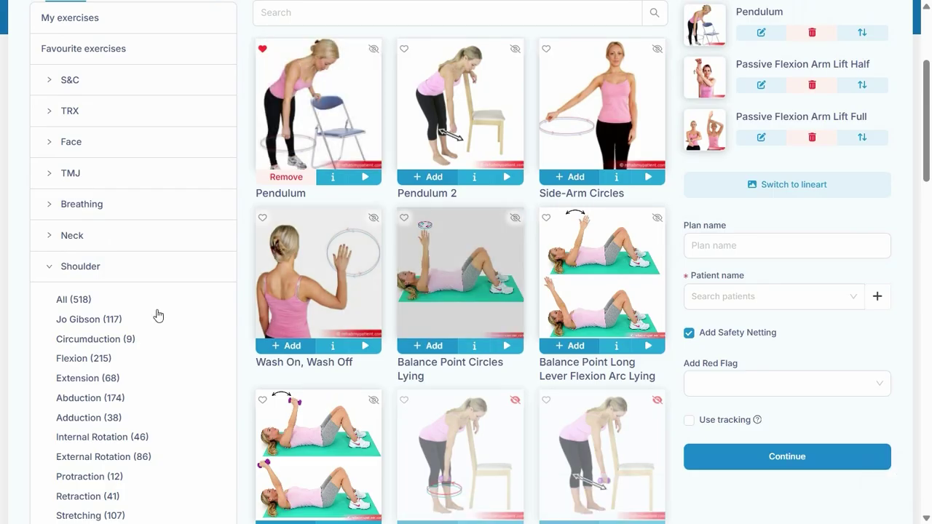
{"action": "scroll", "coordinate": [143, 316], "scroll_direction": "down", "scroll_amount": 1}
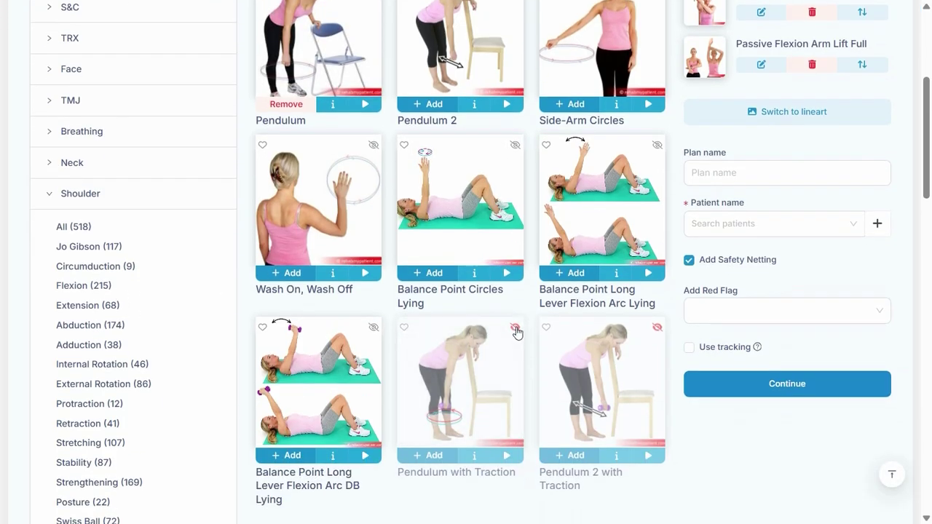
{"action": "scroll", "coordinate": [91, 333], "scroll_direction": "down", "scroll_amount": 3}
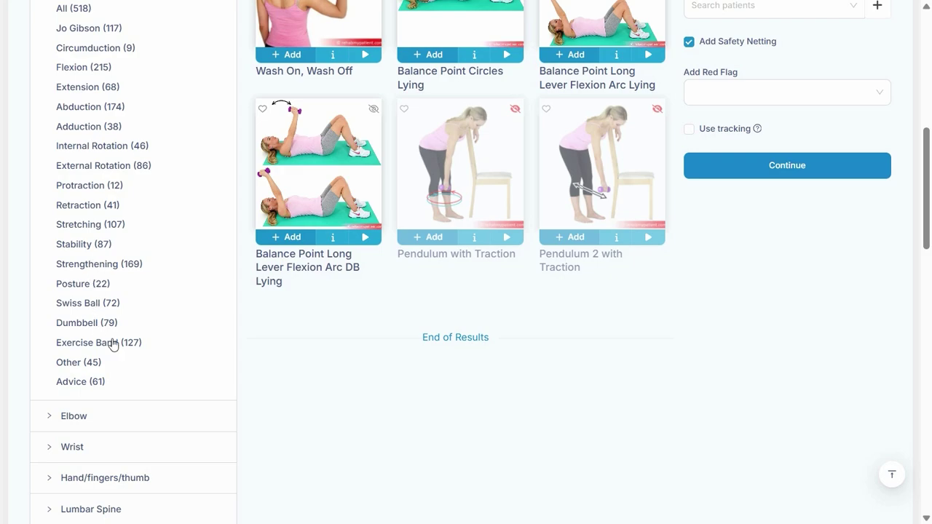
List Shoulder > Advice (61) and add the Rotator Cuff Tendinopathy advice sheet
{"action": "left_click", "coordinate": [86, 384]}
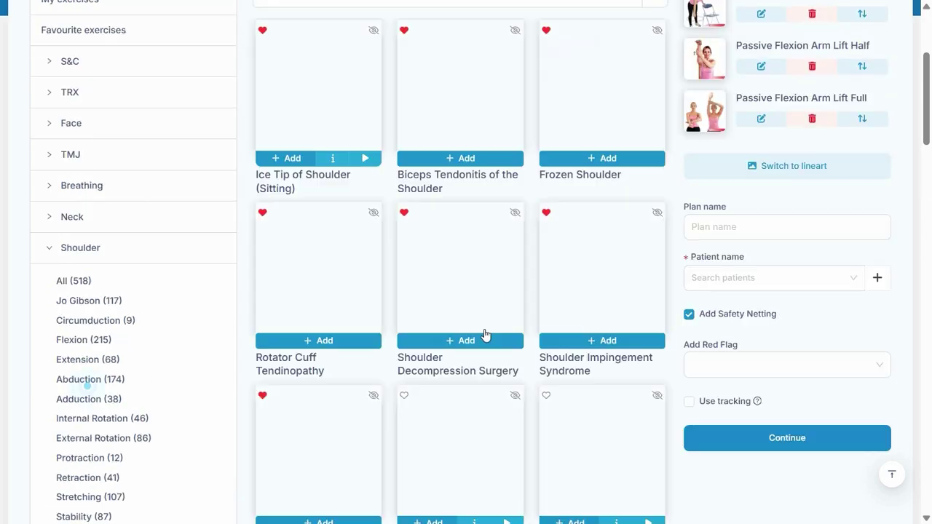
{"action": "scroll", "coordinate": [467, 219], "scroll_direction": "up", "scroll_amount": 2}
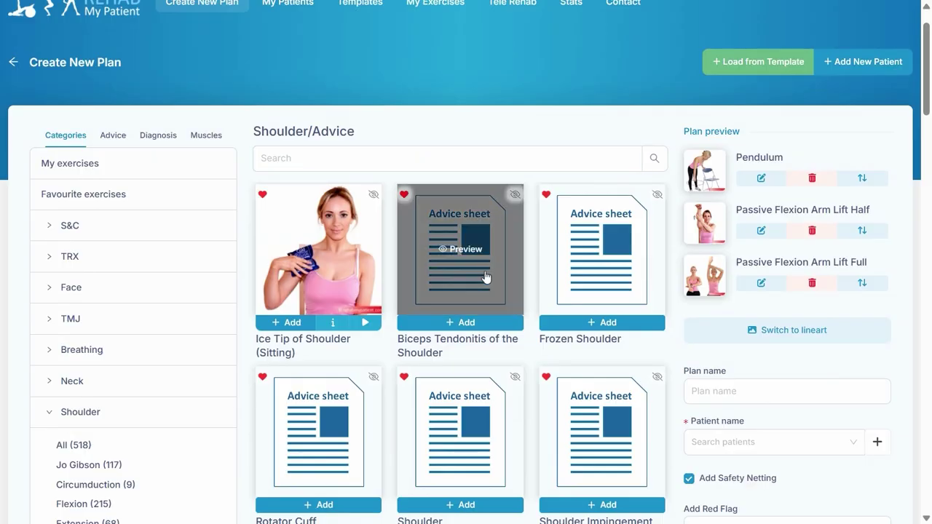
{"action": "scroll", "coordinate": [451, 320], "scroll_direction": "down", "scroll_amount": 3}
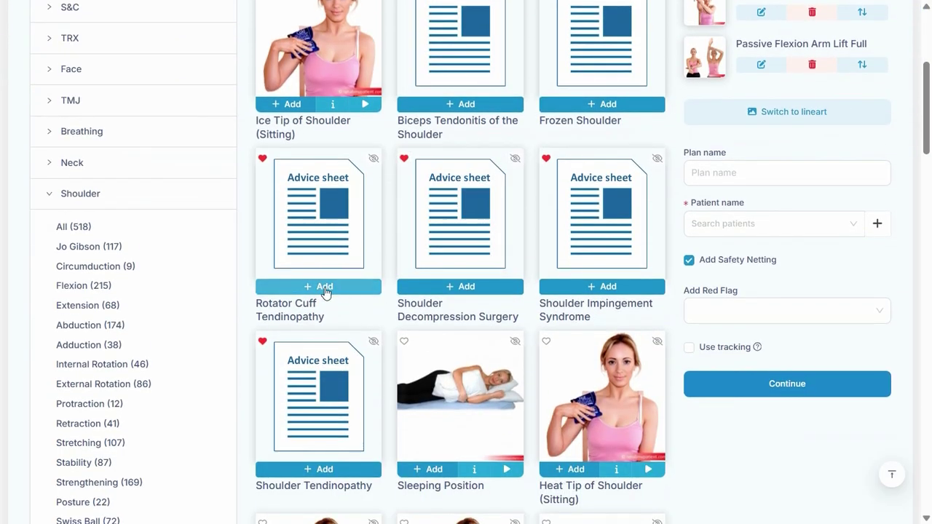
{"action": "scroll", "coordinate": [328, 321], "scroll_direction": "down", "scroll_amount": 1}
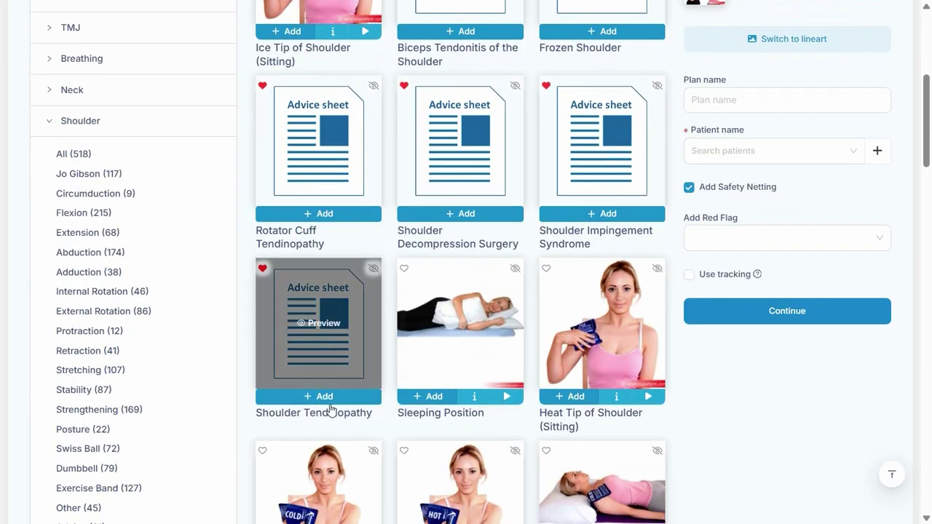
{"action": "scroll", "coordinate": [438, 248], "scroll_direction": "up", "scroll_amount": 2}
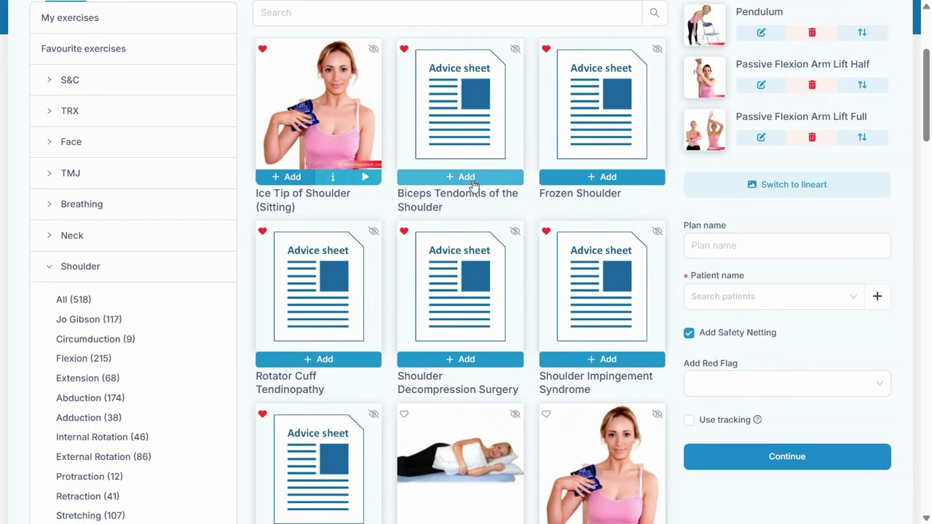
{"action": "scroll", "coordinate": [472, 185], "scroll_direction": "up", "scroll_amount": 2}
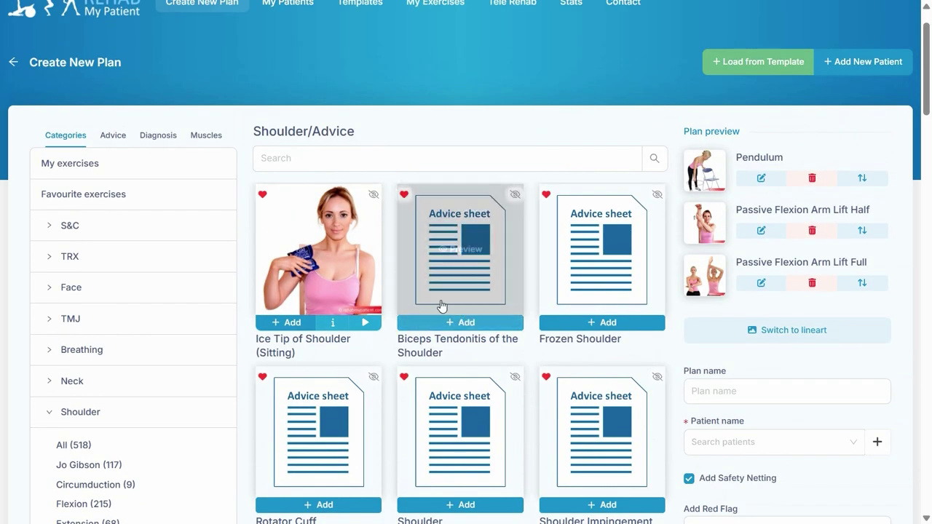
{"action": "scroll", "coordinate": [379, 299], "scroll_direction": "down", "scroll_amount": 3}
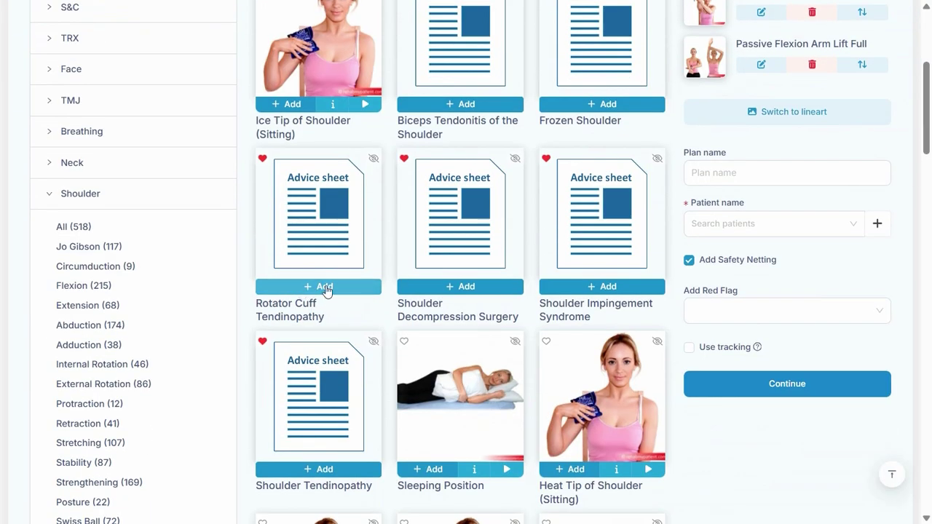
{"action": "left_click", "coordinate": [324, 287]}
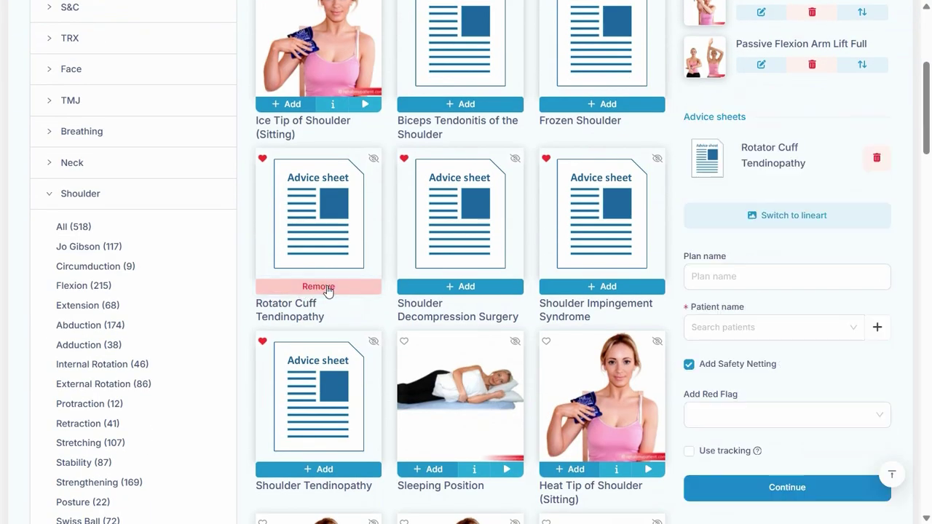
{"action": "scroll", "coordinate": [720, 176], "scroll_direction": "up", "scroll_amount": 3}
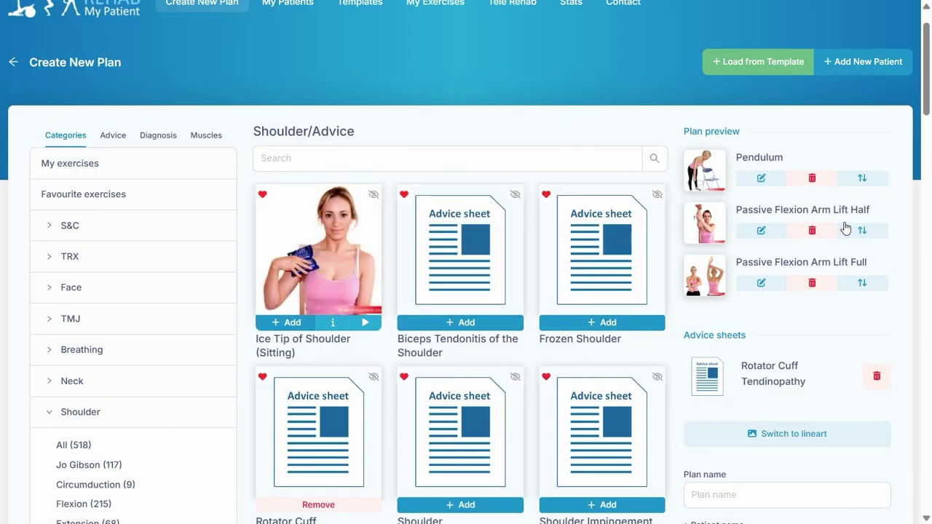
Open and cancel Pendulum's edit dialog, then drag Pendulum below both Passive Flexion Arm Lift exercises
{"action": "left_click", "coordinate": [757, 180]}
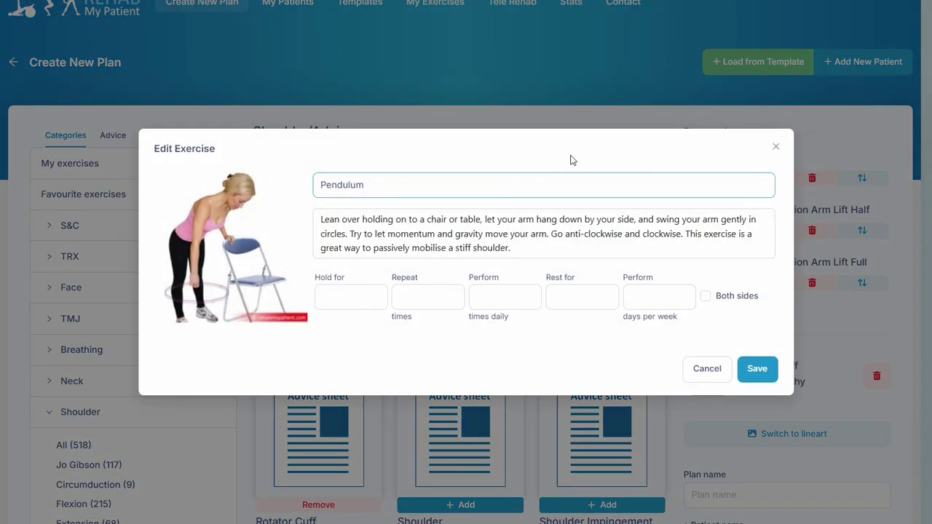
{"action": "left_click", "coordinate": [380, 185]}
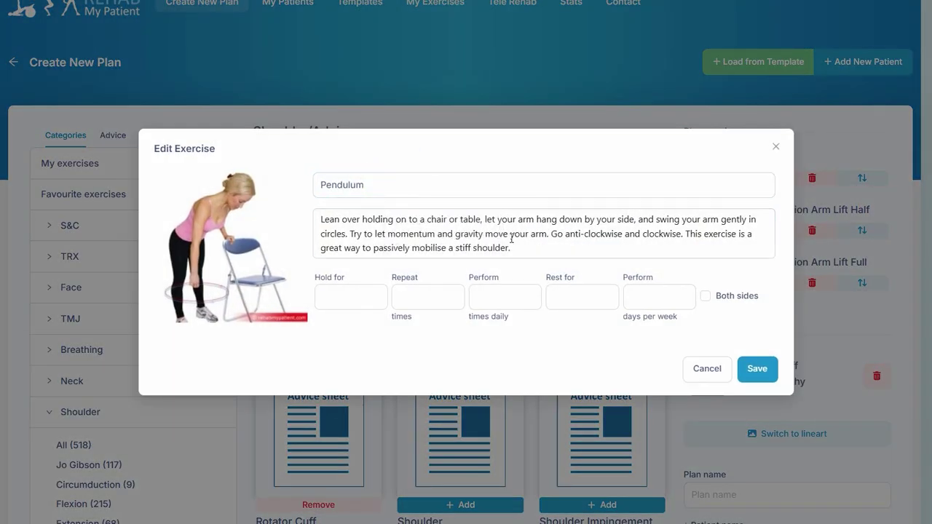
{"action": "left_click", "coordinate": [536, 252]}
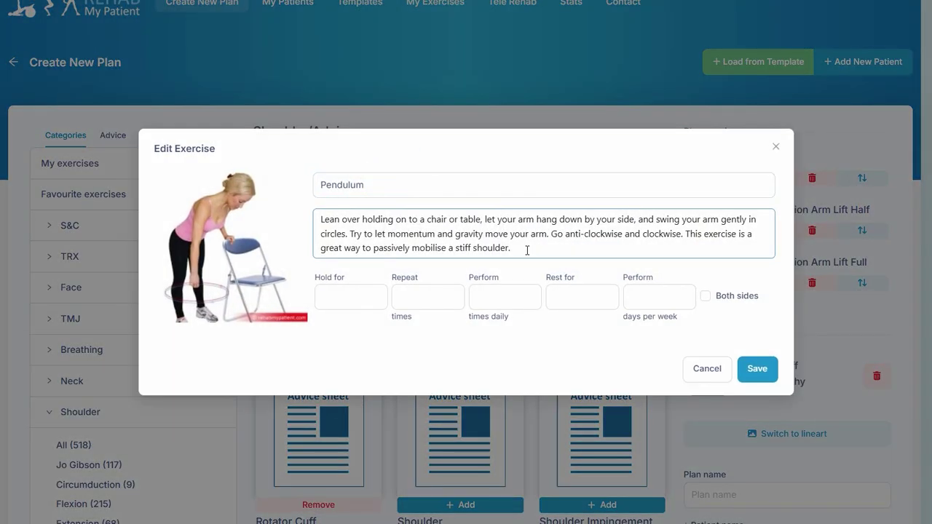
{"action": "left_click", "coordinate": [708, 368]}
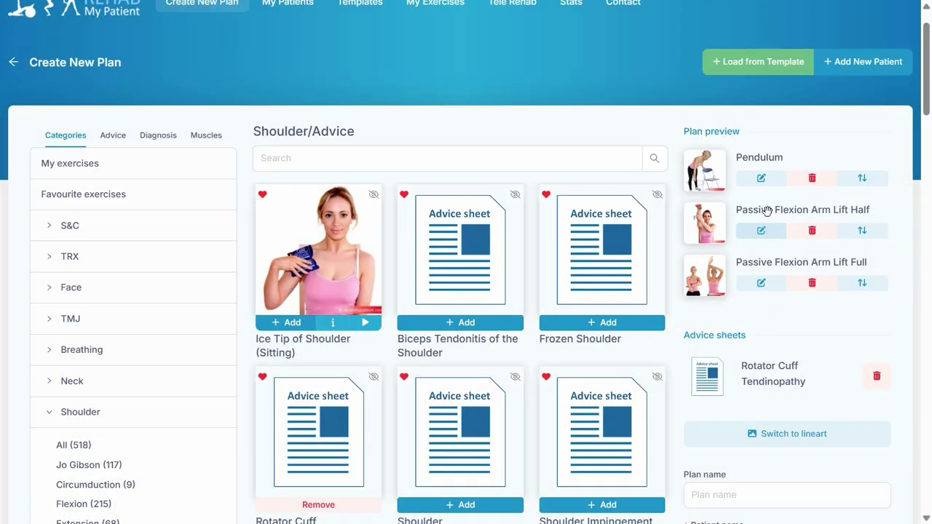
{"action": "left_click_drag", "start_coordinate": [862, 179], "coordinate": [870, 282]}
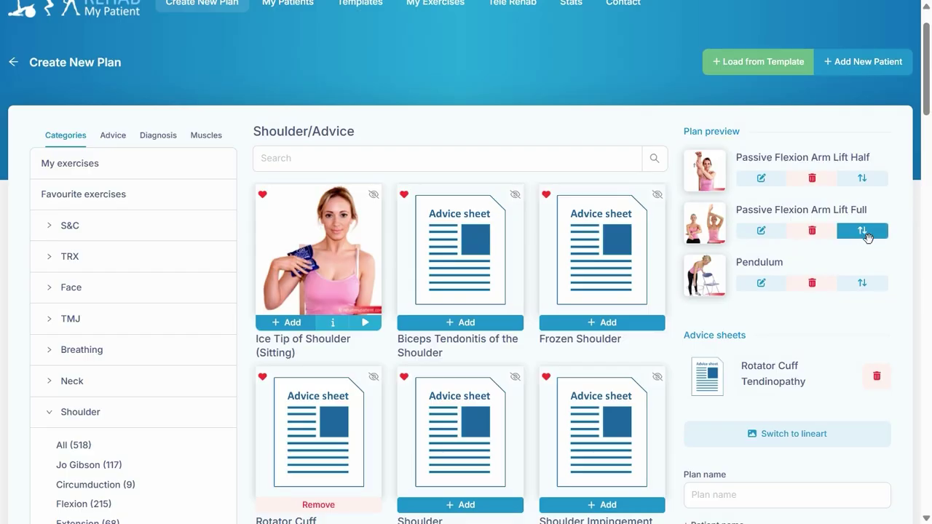
Toggle exercise images to line art and back to photos, and list Shoulder > All (518) again
{"action": "scroll", "coordinate": [721, 263], "scroll_direction": "down", "scroll_amount": 2}
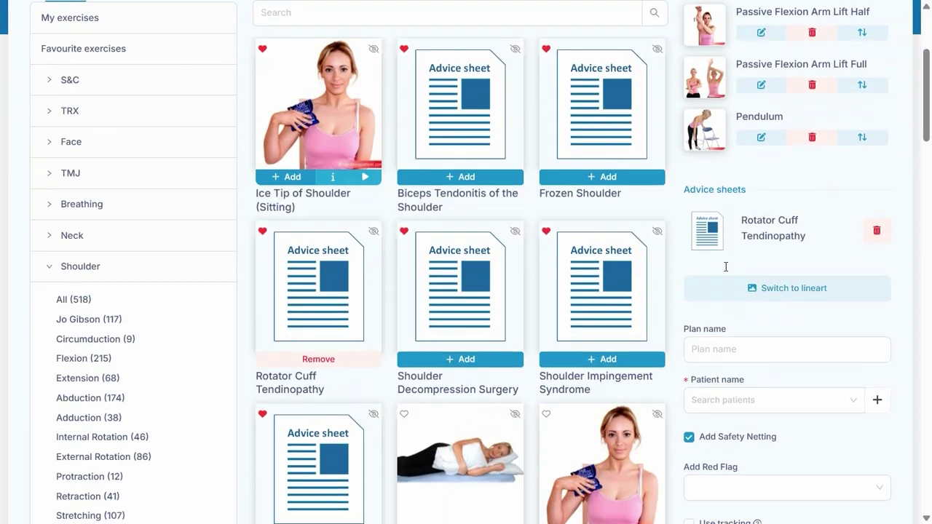
{"action": "left_click", "coordinate": [755, 289]}
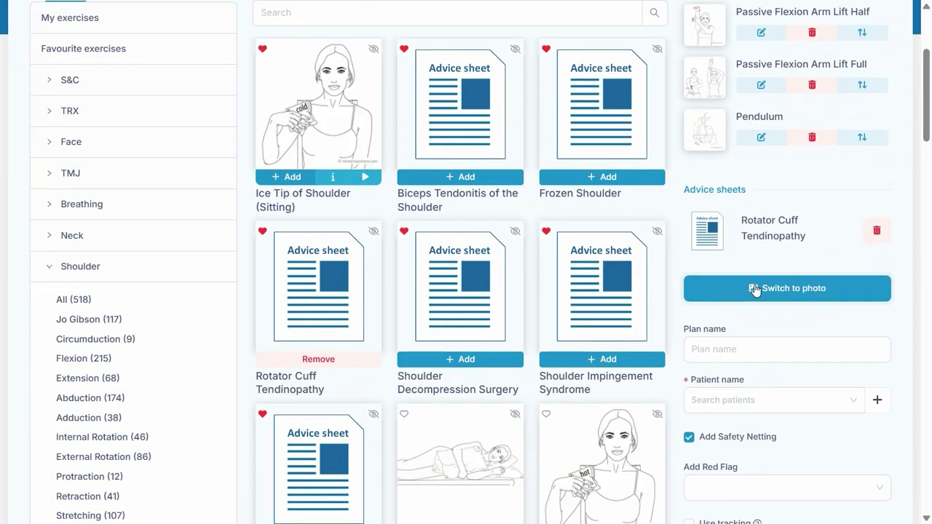
{"action": "left_click", "coordinate": [121, 303]}
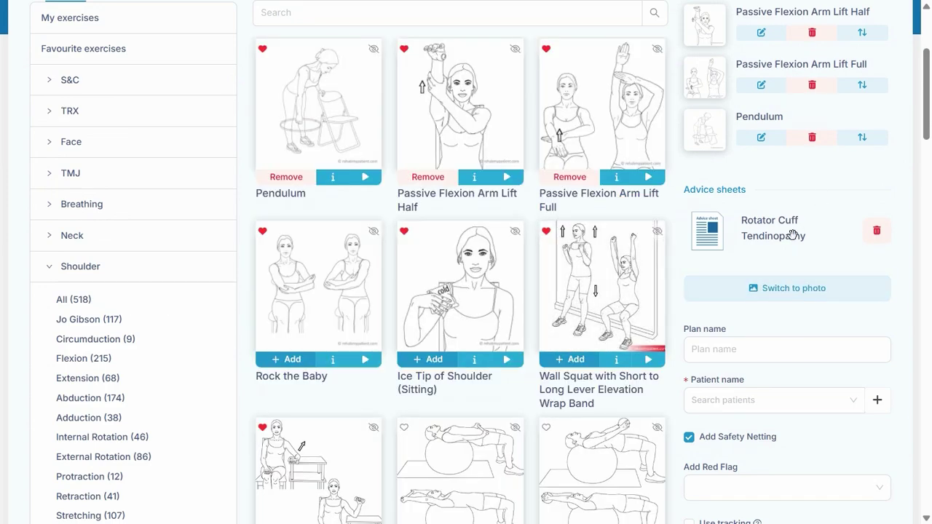
{"action": "left_click", "coordinate": [776, 287]}
Name the plan 'shoulder pain'
{"action": "scroll", "coordinate": [732, 255], "scroll_direction": "down", "scroll_amount": 1}
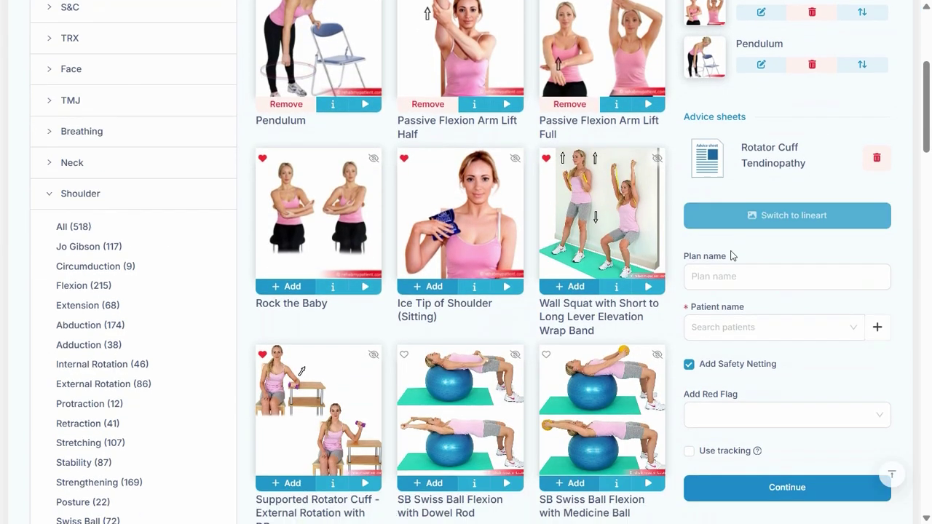
{"action": "left_click", "coordinate": [728, 276]}
{"action": "type", "text": "s"}
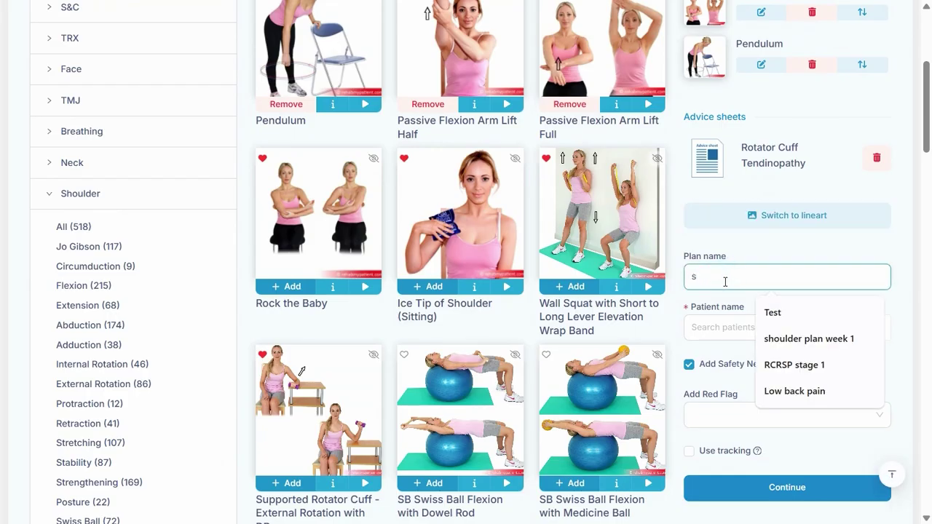
{"action": "type", "text": "houlder pain"}
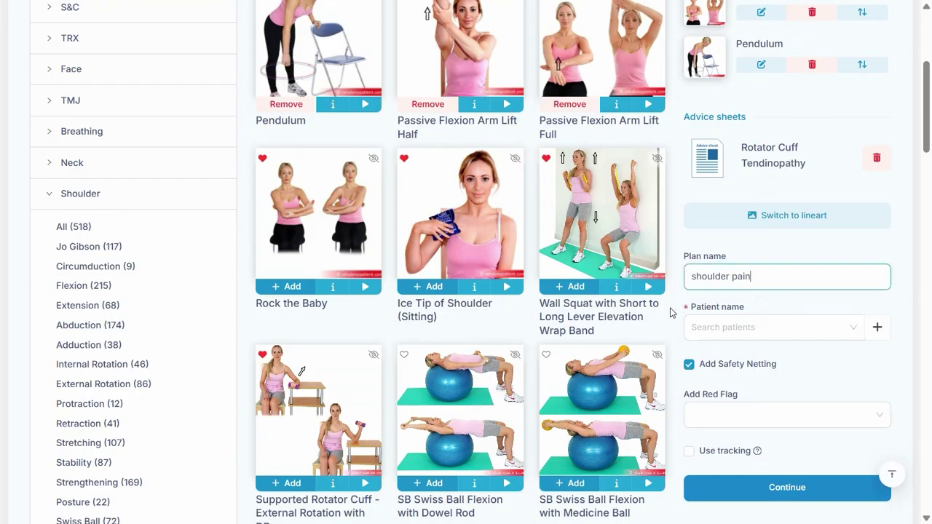
Assign the plan to the test patient and keep Add Safety Netting ticked
{"action": "left_click", "coordinate": [853, 327]}
{"action": "left_click", "coordinate": [732, 356]}
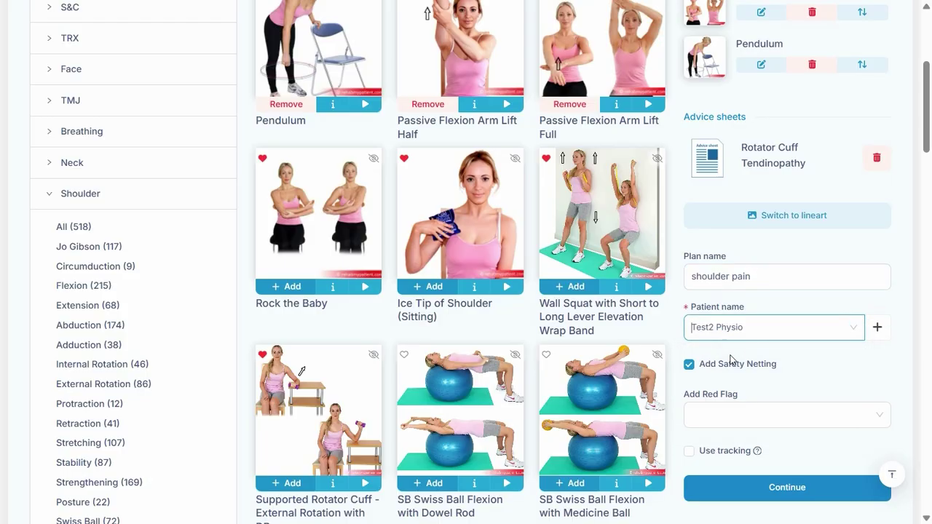
{"action": "scroll", "coordinate": [736, 328], "scroll_direction": "down", "scroll_amount": 1}
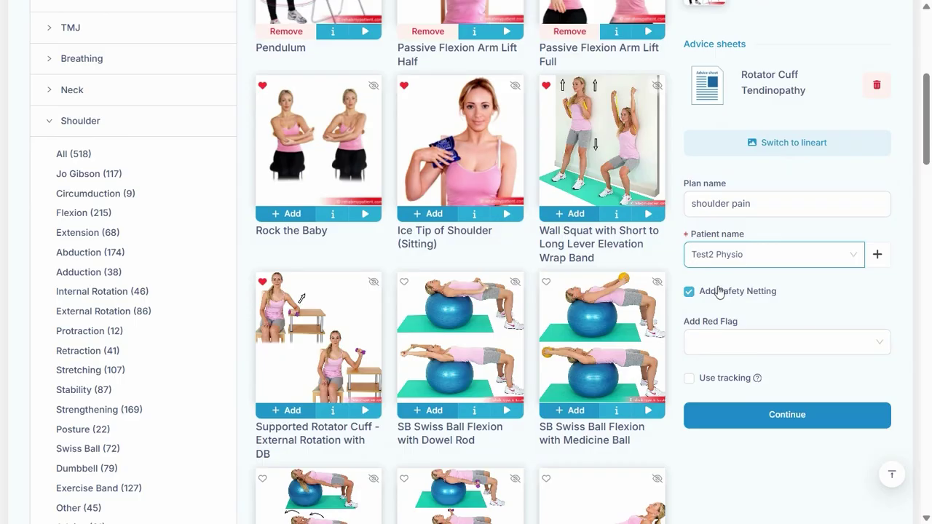
{"action": "left_click", "coordinate": [694, 293]}
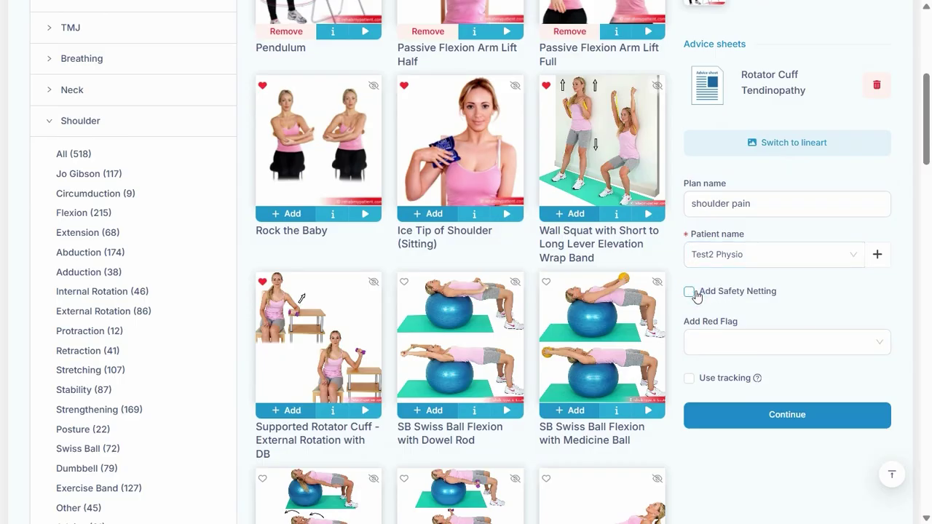
{"action": "left_click", "coordinate": [695, 294]}
Add the Trauma/Fracture red flag to the plan and switch Use tracking on to view its options
{"action": "left_click", "coordinate": [706, 343]}
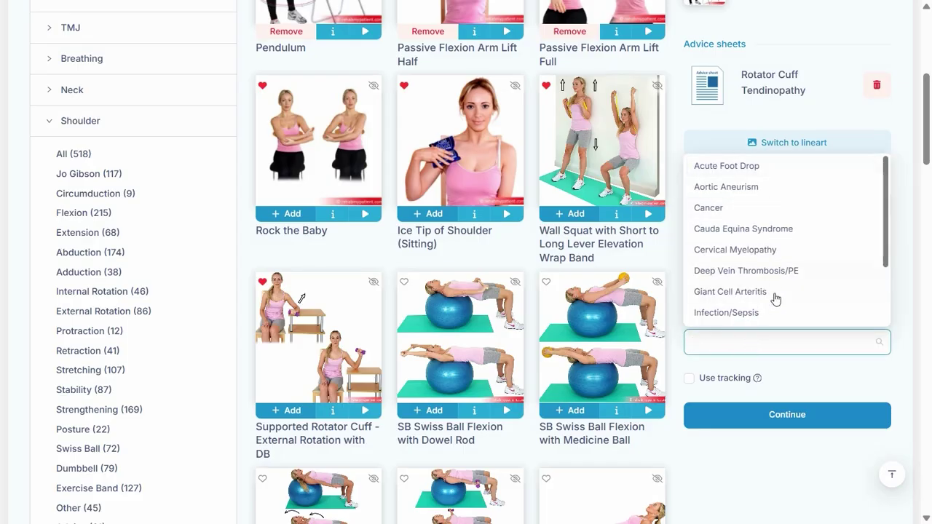
{"action": "left_click_drag", "start_coordinate": [884, 225], "coordinate": [879, 287]}
{"action": "scroll", "coordinate": [880, 287], "scroll_direction": "up", "scroll_amount": 2}
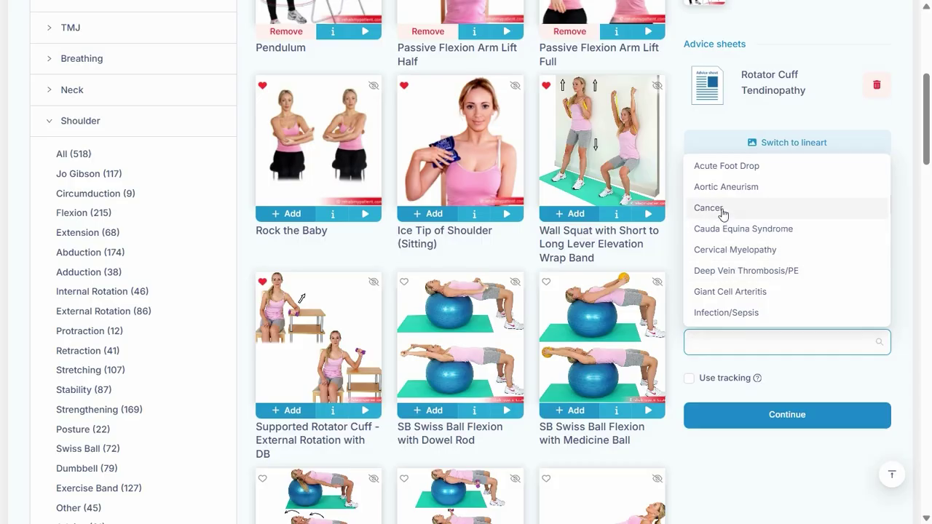
{"action": "scroll", "coordinate": [771, 250], "scroll_direction": "down", "scroll_amount": 2}
{"action": "scroll", "coordinate": [765, 250], "scroll_direction": "down", "scroll_amount": 1}
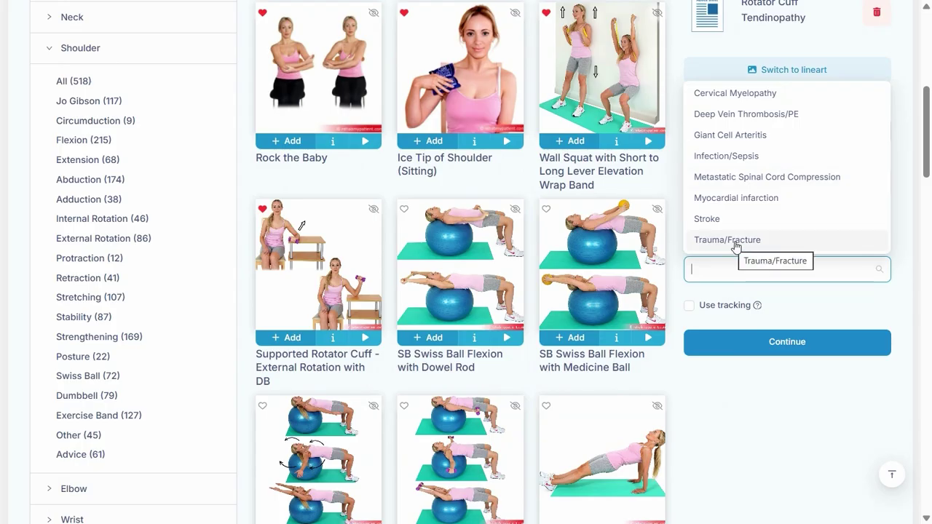
{"action": "left_click", "coordinate": [736, 246]}
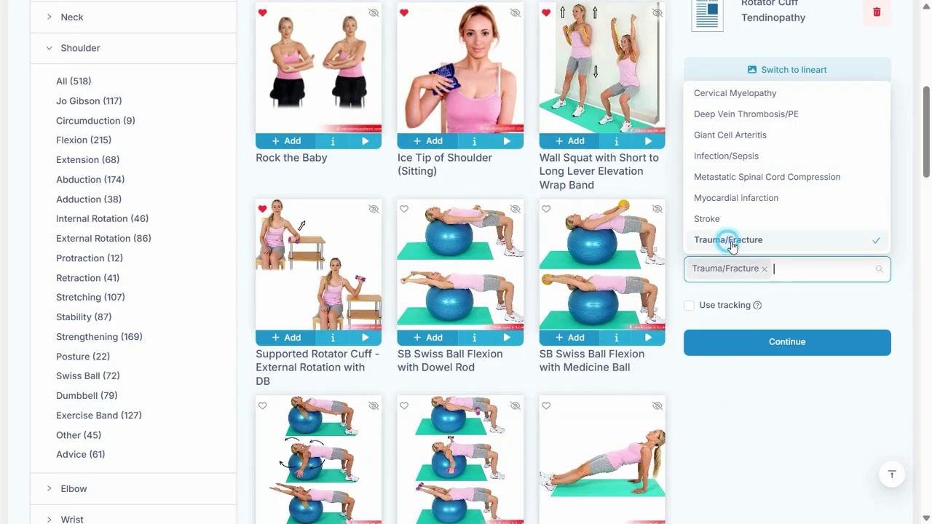
{"action": "left_click", "coordinate": [774, 276]}
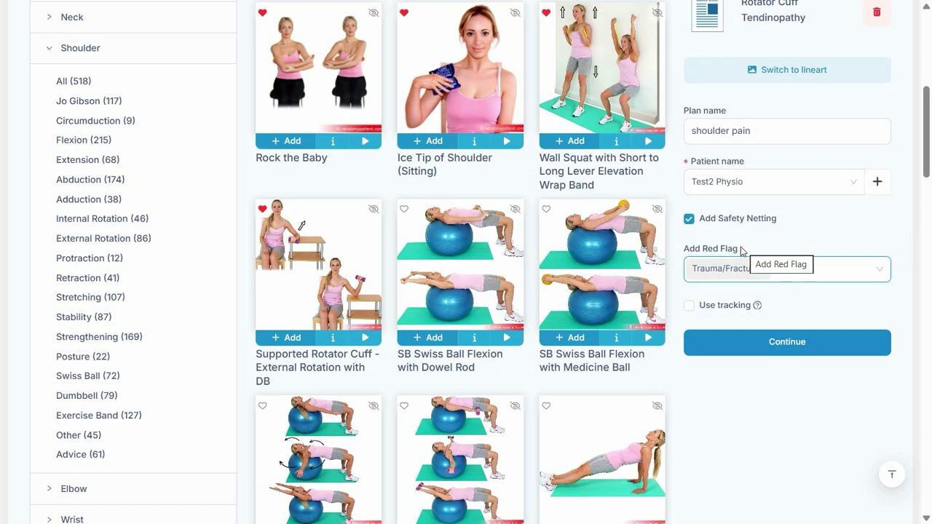
{"action": "left_click", "coordinate": [691, 307]}
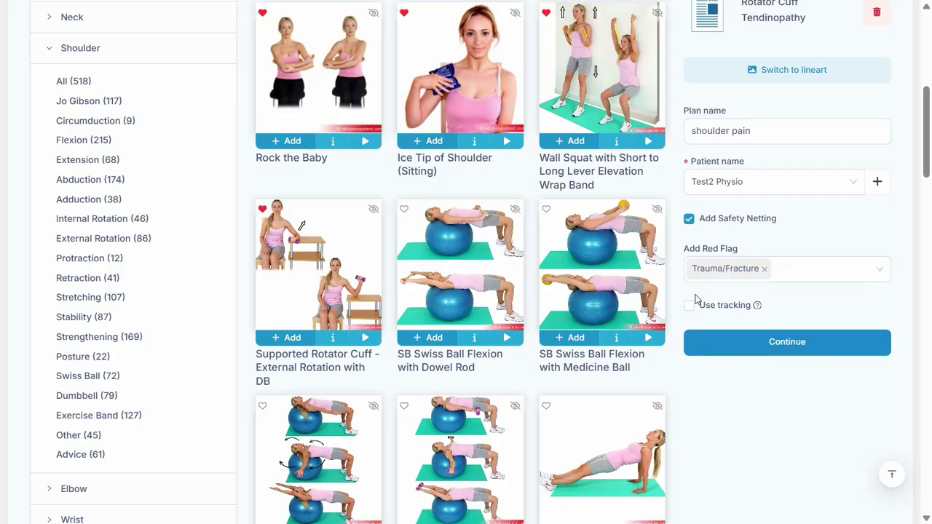
{"action": "left_click", "coordinate": [689, 305]}
Turn tracking off and set Passive Flexion Arm Lift Half to 15 repeats, 2 times daily
{"action": "left_click", "coordinate": [689, 305]}
{"action": "left_click", "coordinate": [771, 343]}
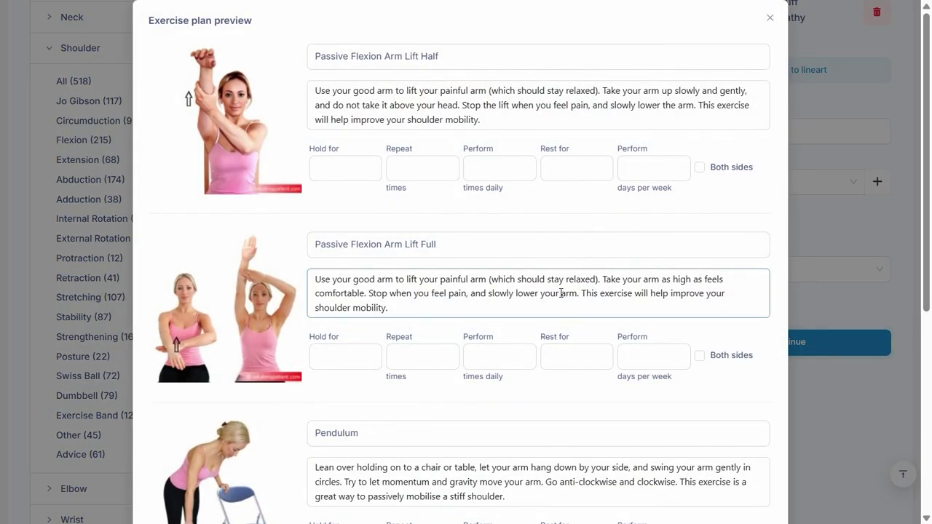
{"action": "left_click", "coordinate": [423, 166]}
{"action": "left_click", "coordinate": [412, 173]}
{"action": "type", "text": "15"}
{"action": "left_click", "coordinate": [490, 177]}
{"action": "type", "text": "2"}
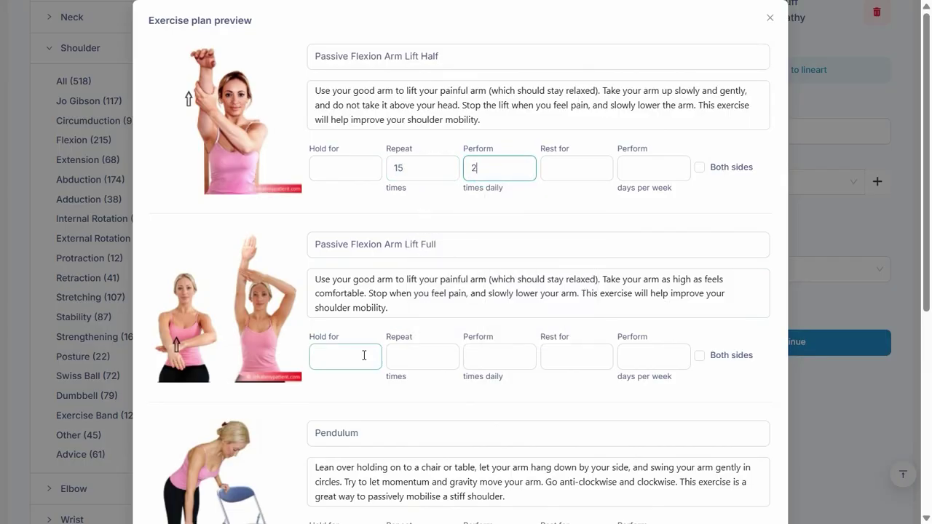
Set Pendulum to 1 min, 5 times daily
{"action": "scroll", "coordinate": [411, 366], "scroll_direction": "down", "scroll_amount": 3}
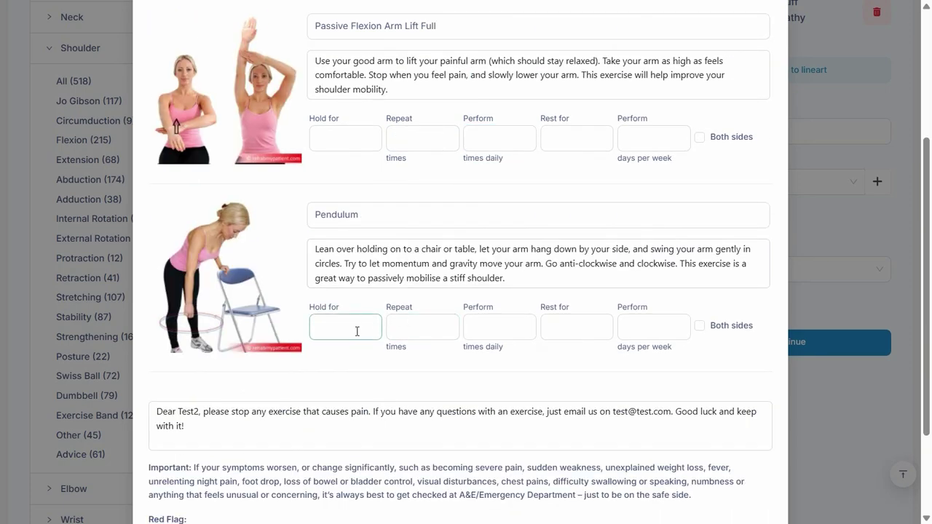
{"action": "left_click", "coordinate": [416, 335]}
{"action": "type", "text": "1 min"}
{"action": "key", "text": "Tab"}
{"action": "type", "text": "5"}
{"action": "scroll", "coordinate": [558, 277], "scroll_direction": "up", "scroll_amount": 1}
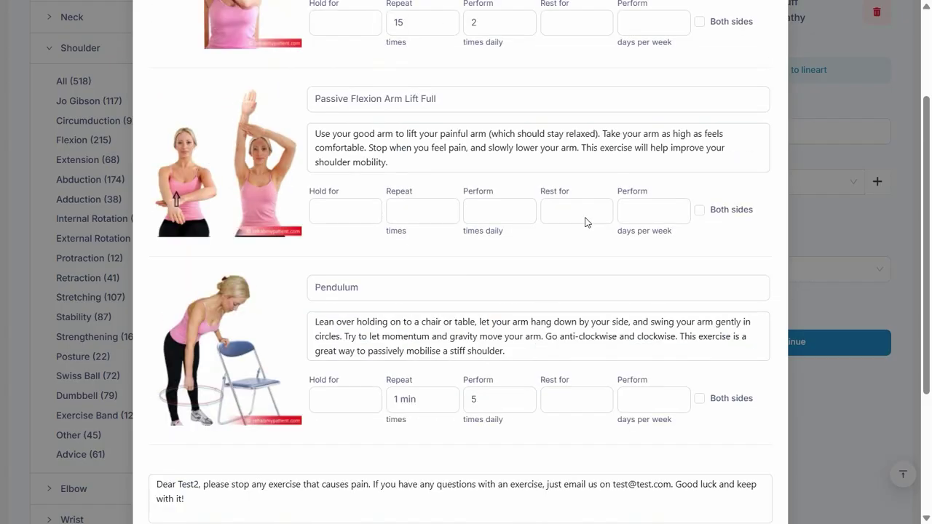
{"action": "scroll", "coordinate": [585, 222], "scroll_direction": "down", "scroll_amount": 3}
Save the shoulder pain plan, email it to the patient, and go back to My Patients
{"action": "left_click", "coordinate": [750, 498]}
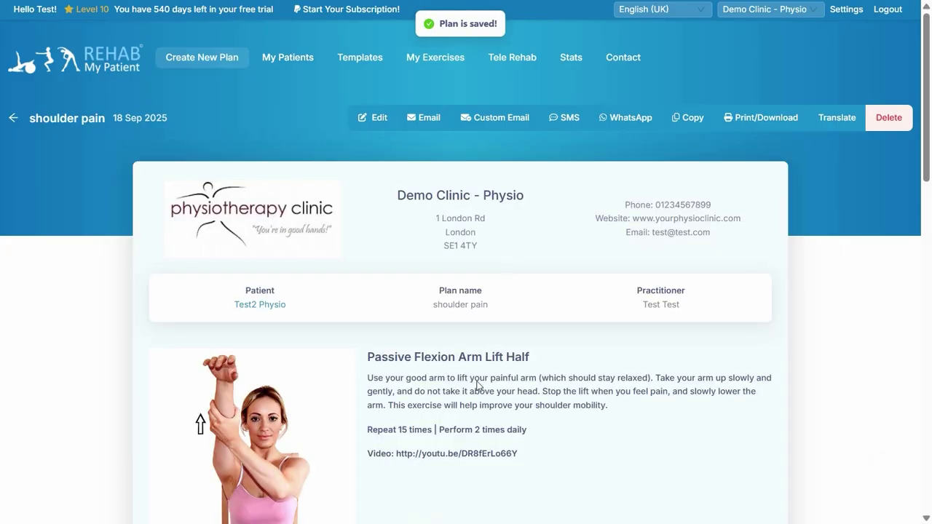
{"action": "scroll", "coordinate": [505, 317], "scroll_direction": "down", "scroll_amount": 6}
{"action": "scroll", "coordinate": [505, 317], "scroll_direction": "up", "scroll_amount": 6}
{"action": "left_click", "coordinate": [420, 120]}
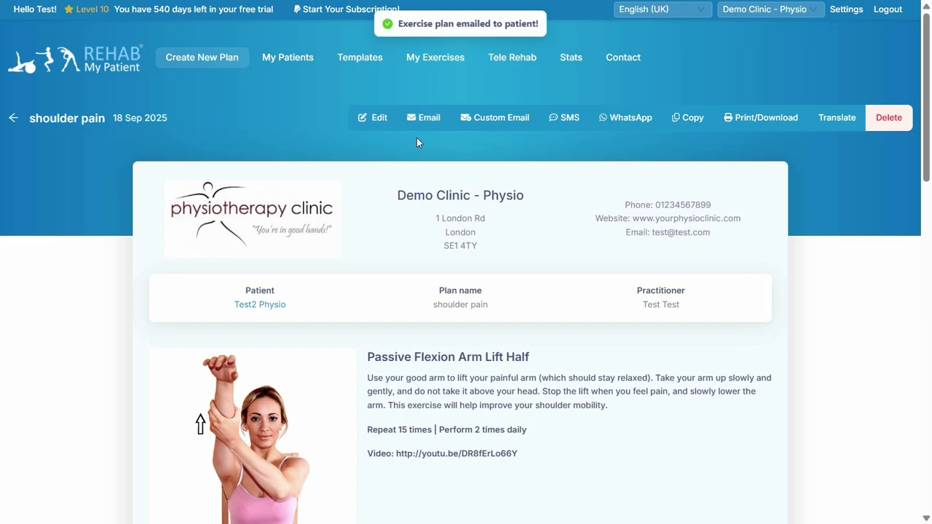
{"action": "key", "text": "alt+Left"}
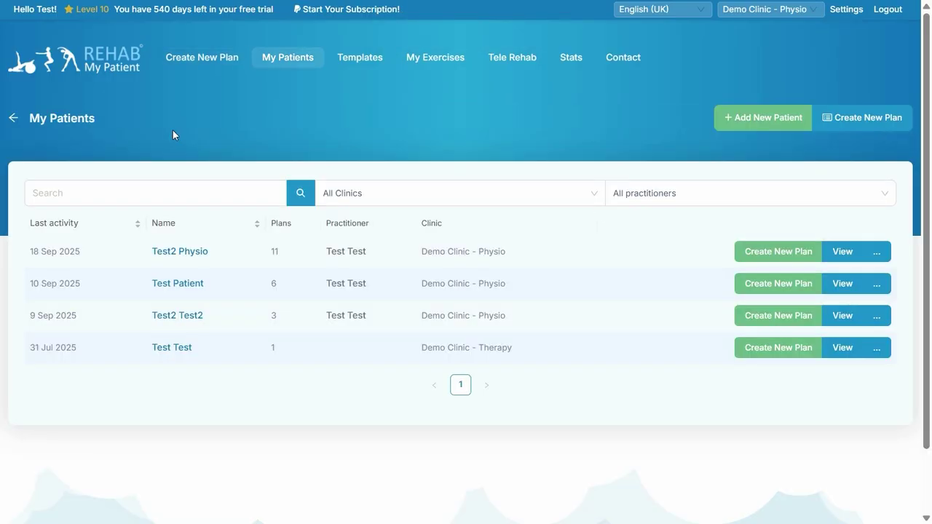
Open the test patient's profile and view their History & Delivery Logs
{"action": "left_click", "coordinate": [198, 256]}
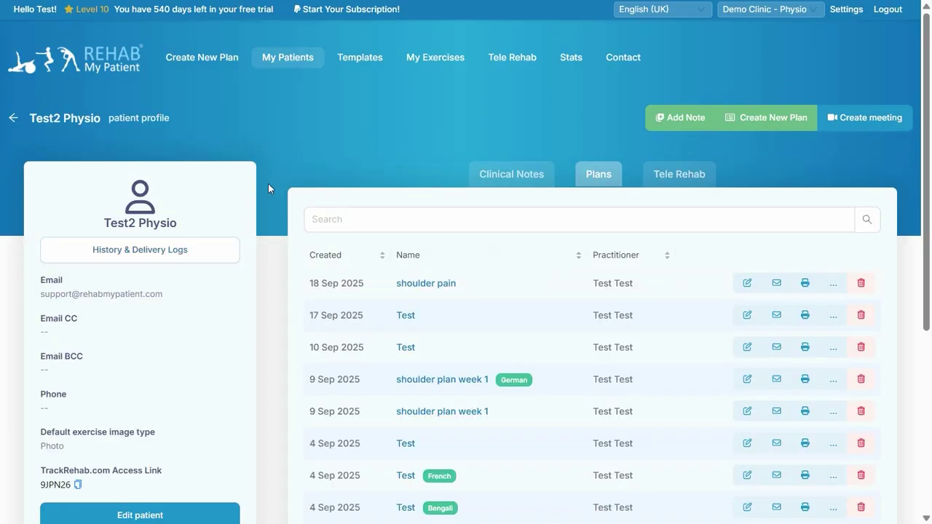
{"action": "scroll", "coordinate": [458, 231], "scroll_direction": "down", "scroll_amount": 1}
{"action": "scroll", "coordinate": [455, 233], "scroll_direction": "down", "scroll_amount": 1}
{"action": "scroll", "coordinate": [453, 229], "scroll_direction": "up", "scroll_amount": 2}
{"action": "left_click", "coordinate": [453, 229]}
{"action": "mouse_move", "coordinate": [831, 284]}
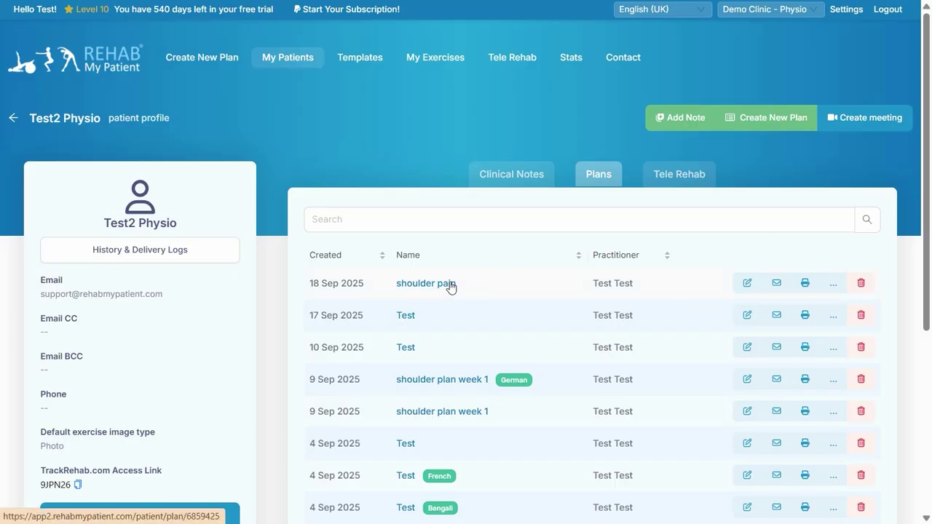
{"action": "left_click", "coordinate": [140, 249]}
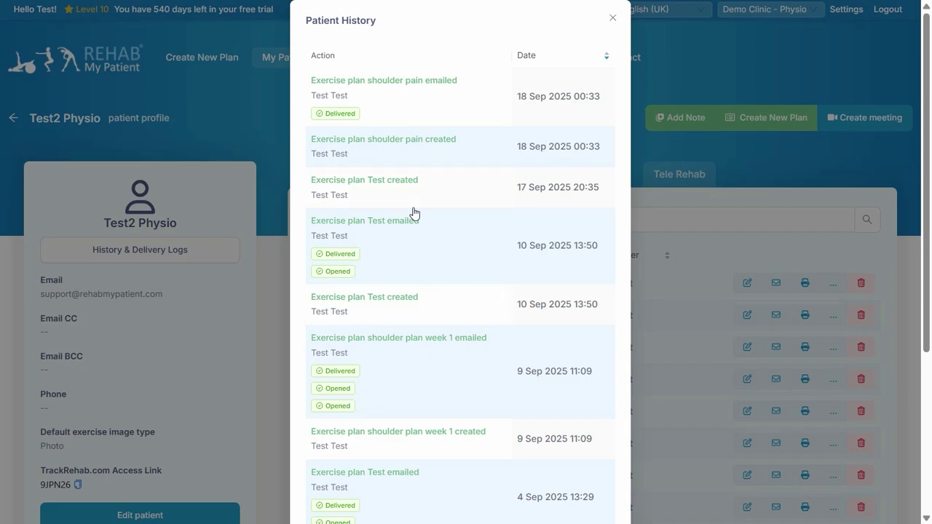
Close Patient History, view the shoulder pain plan page, then return to the Plans list
{"action": "left_click", "coordinate": [614, 18]}
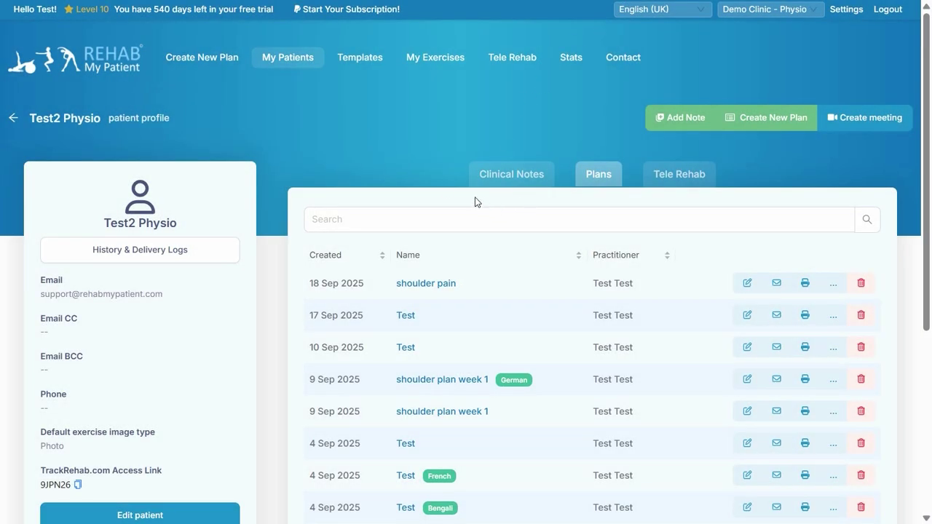
{"action": "left_click", "coordinate": [418, 285]}
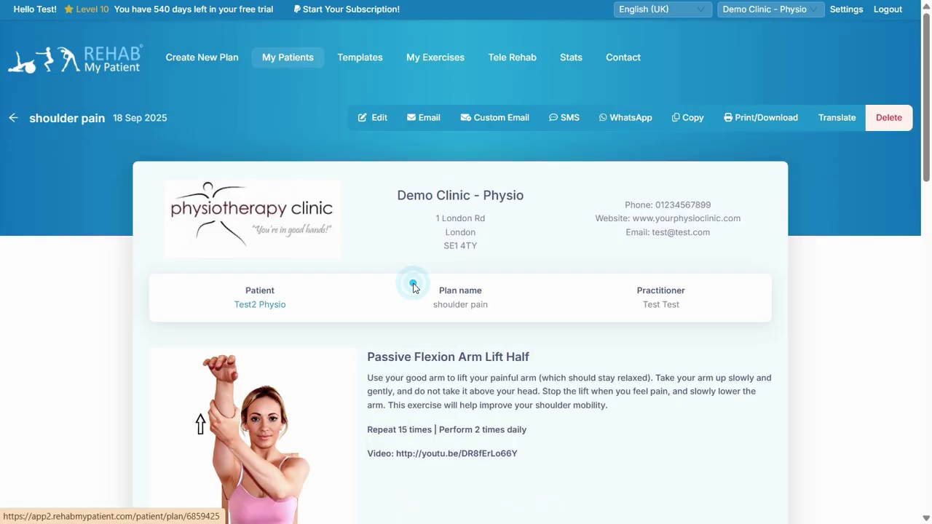
{"action": "left_click", "coordinate": [14, 119]}
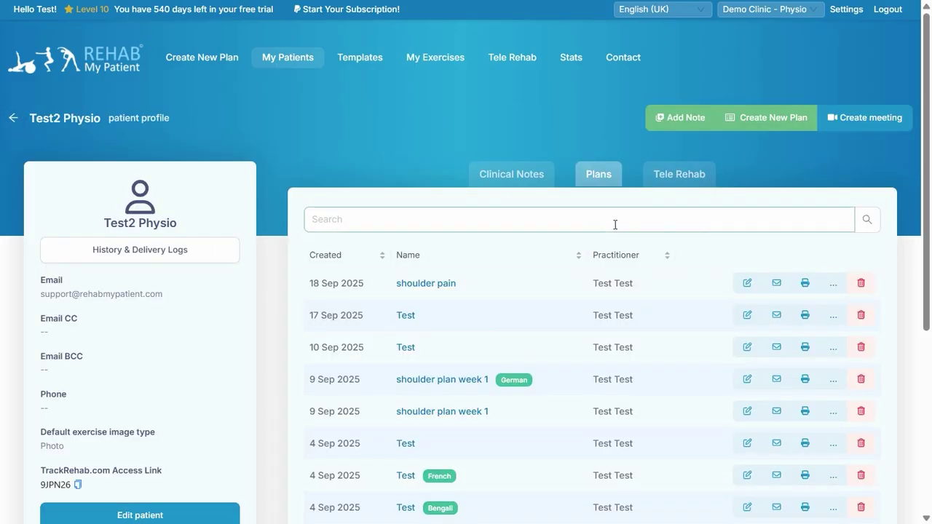
{"action": "left_click", "coordinate": [529, 178]}
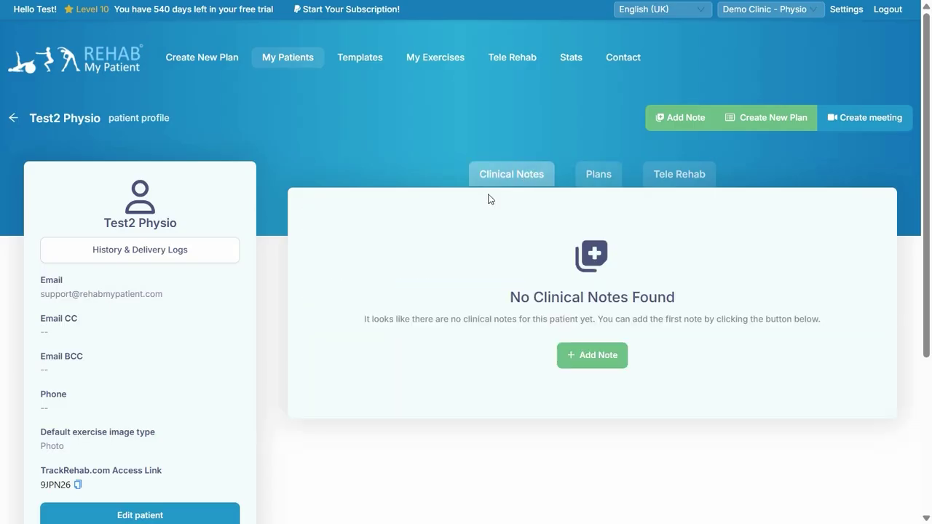
{"action": "left_click", "coordinate": [683, 176]}
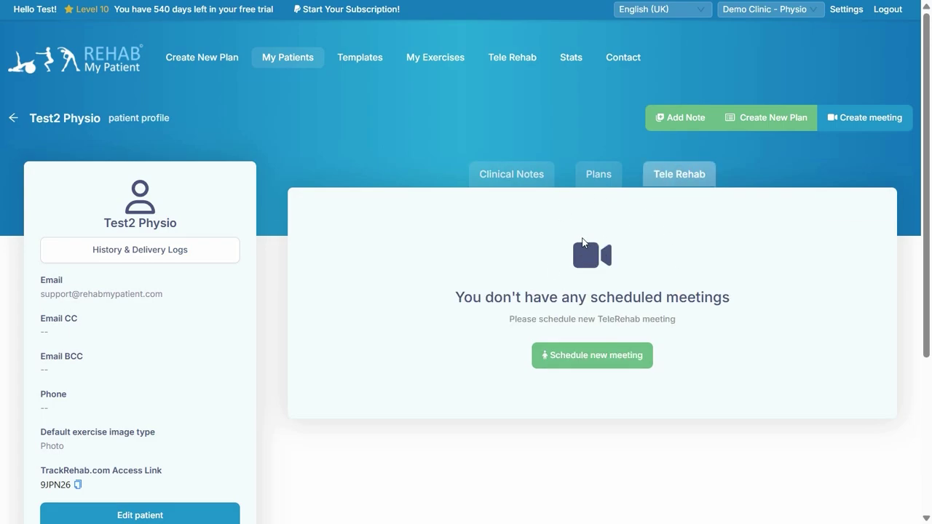
{"action": "left_click", "coordinate": [597, 175]}
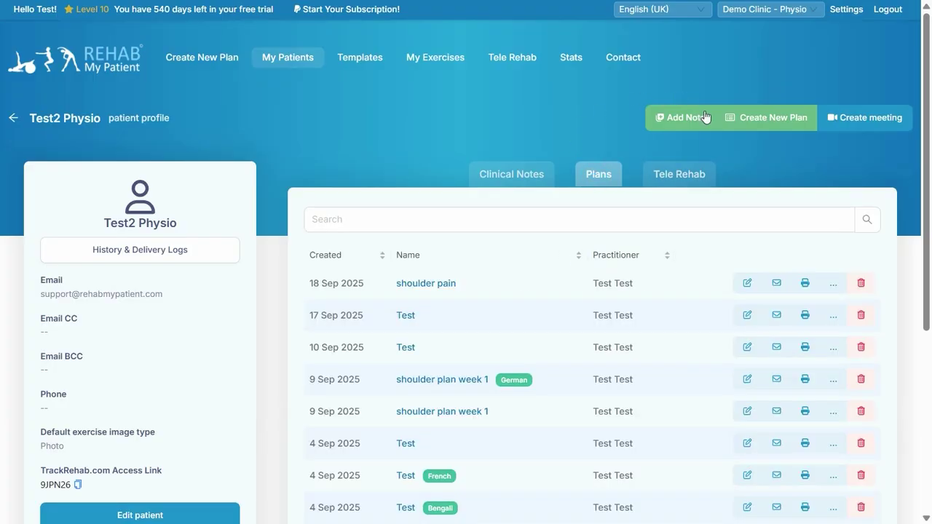